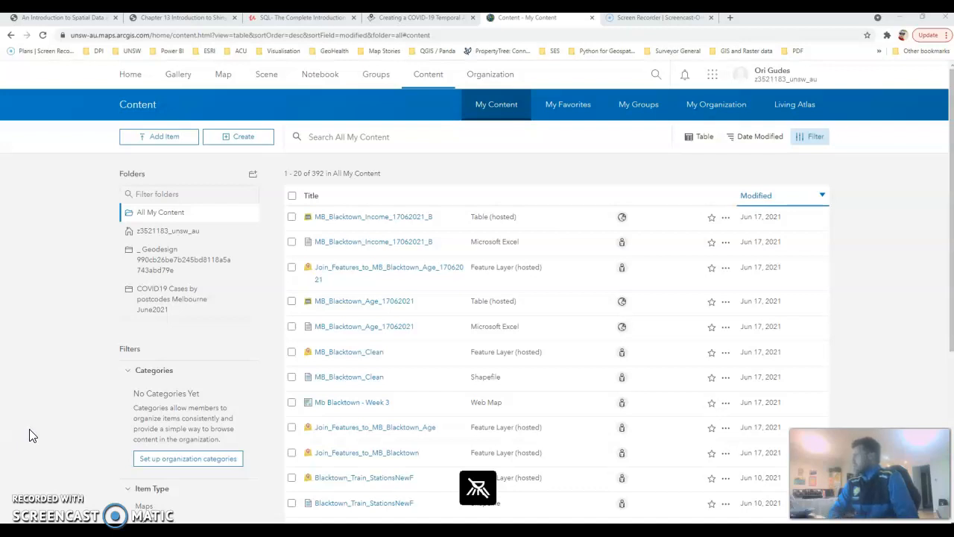
# Start adding an item from the computer using MB_Blacktown_D.zip from Desktop > Data_Week3 > Demo, and title it MB_Blacktown_Demo
pyautogui.click(154, 140)
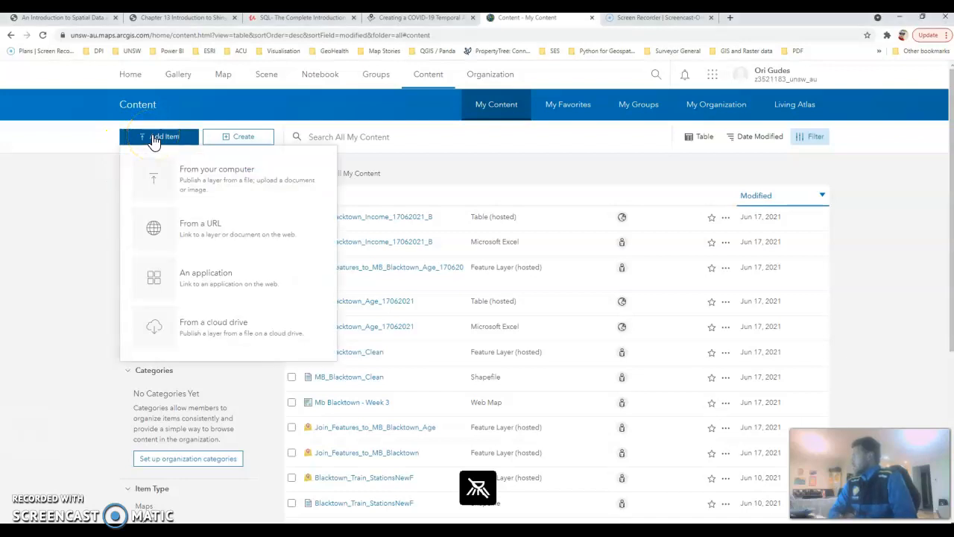
pyautogui.click(186, 183)
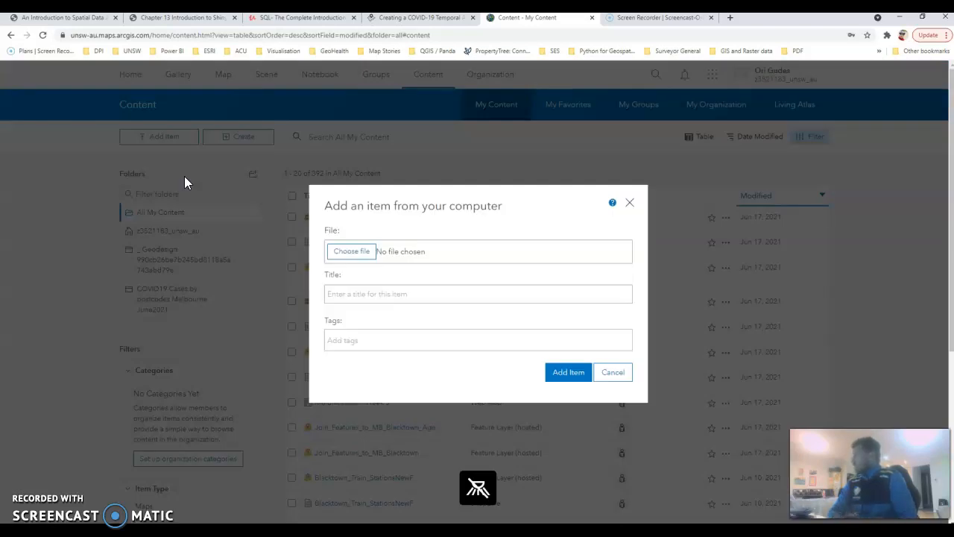
pyautogui.click(354, 258)
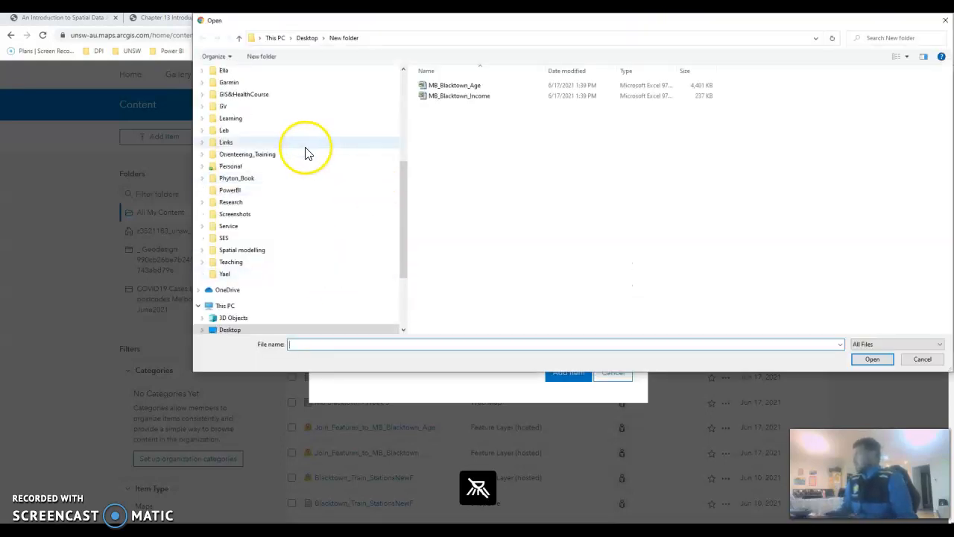
pyautogui.click(233, 331)
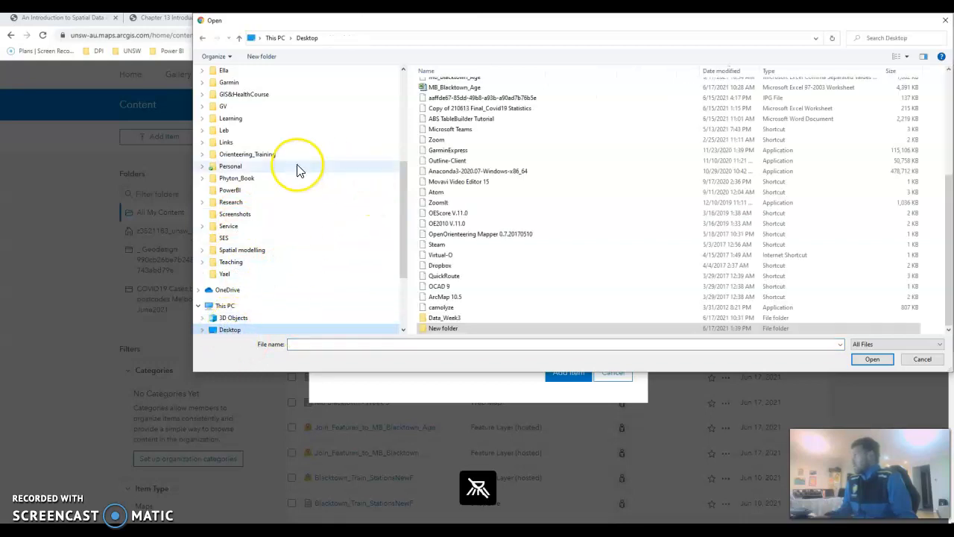
pyautogui.doubleClick(443, 318)
pyautogui.doubleClick(437, 85)
pyautogui.click(439, 95)
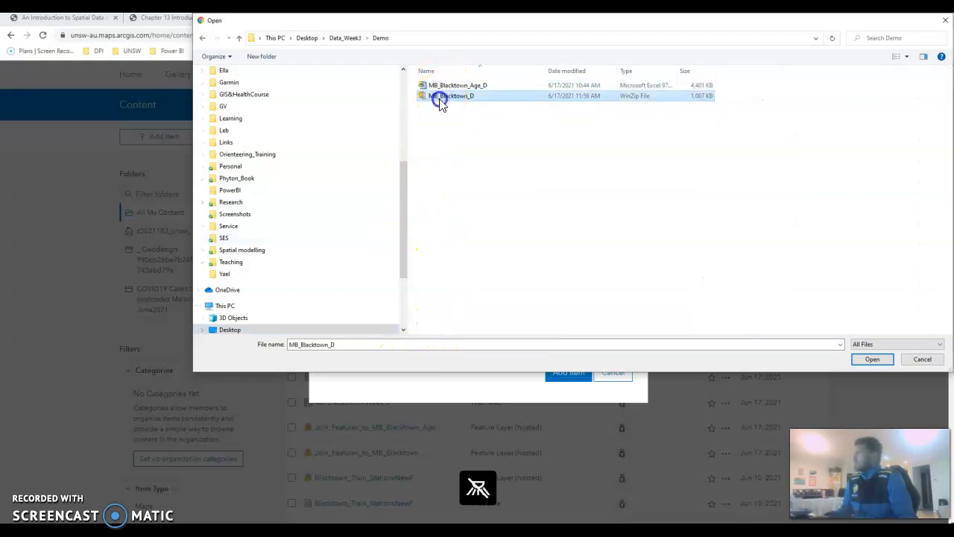
pyautogui.click(873, 361)
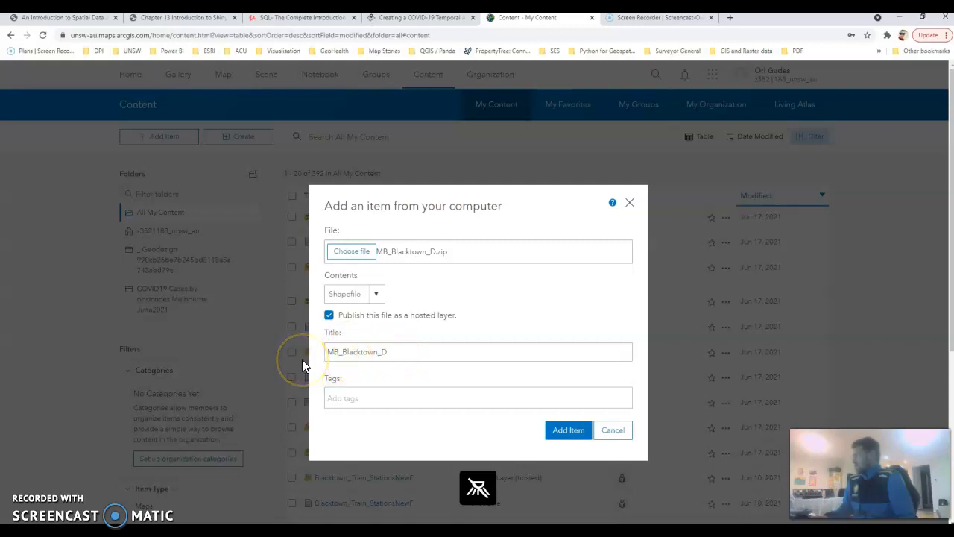
pyautogui.click(390, 350)
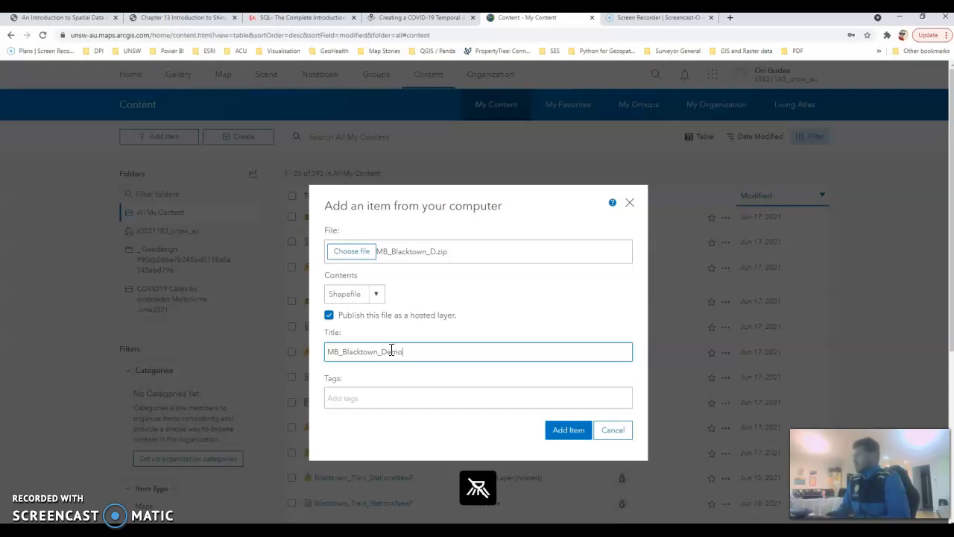
pyautogui.click(379, 401)
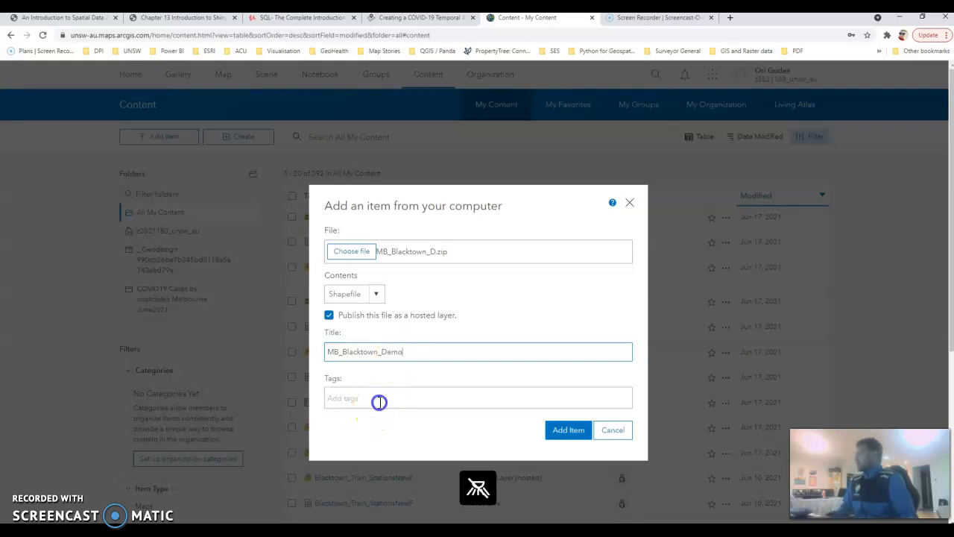
pyautogui.write('MG')
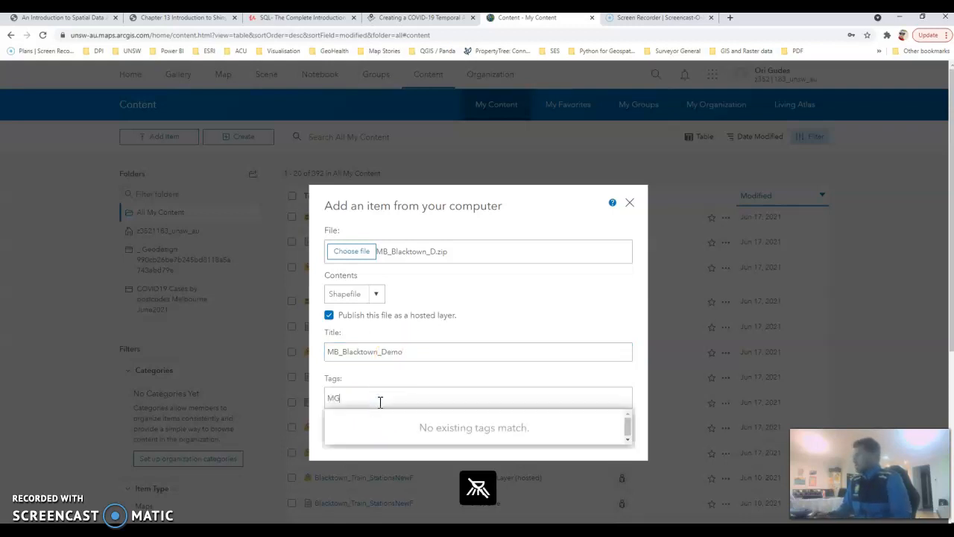
pyautogui.click(323, 403)
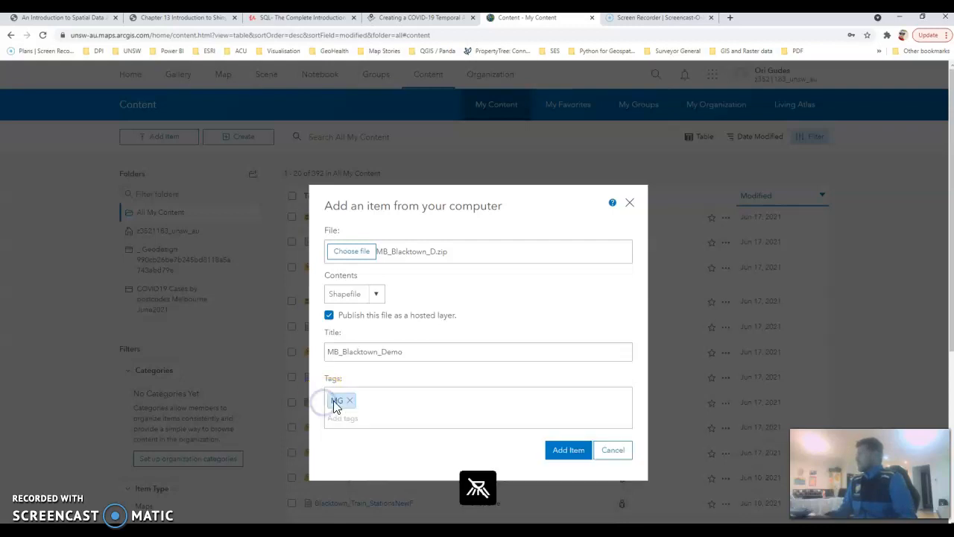
pyautogui.click(349, 401)
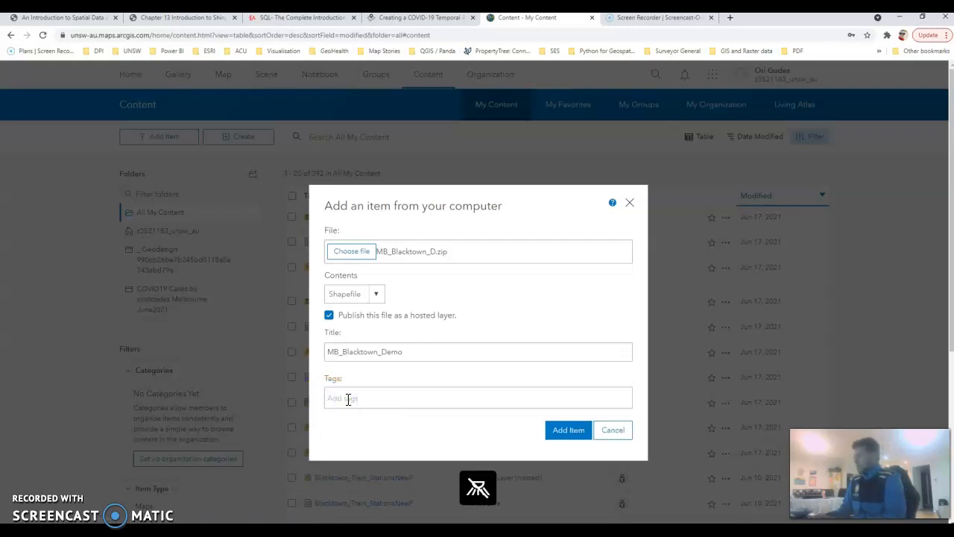
# Tag the shapefile item with MB and add it as a hosted layer
pyautogui.click(348, 399)
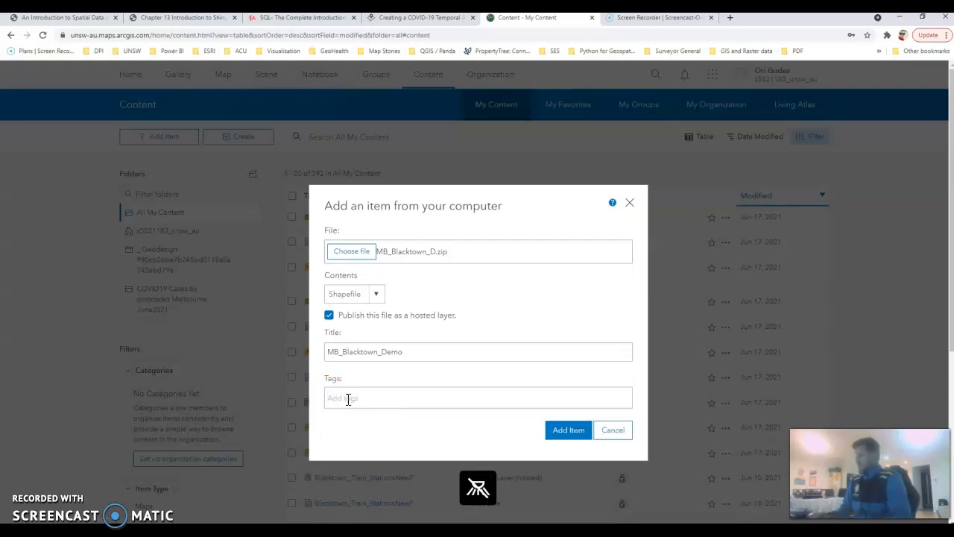
pyautogui.write('MB')
pyautogui.click(317, 403)
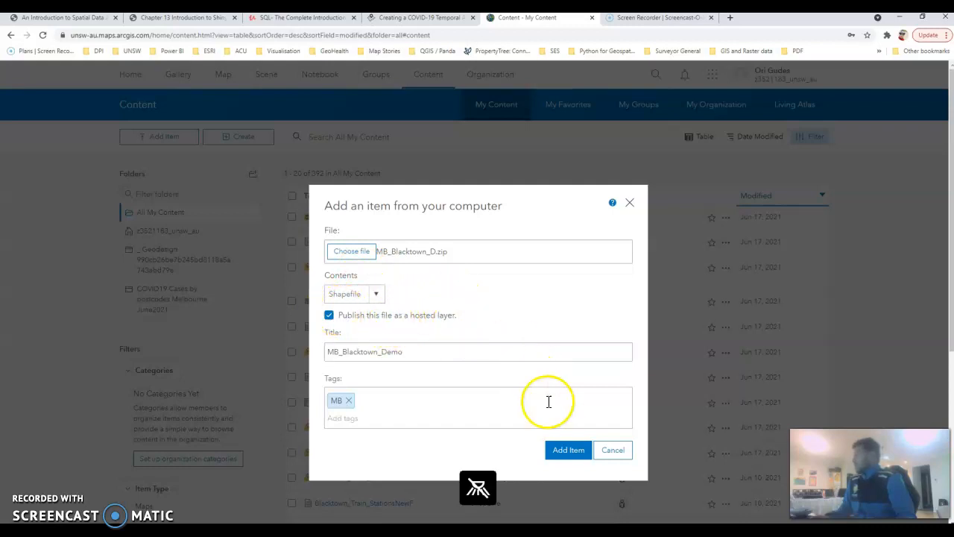
pyautogui.click(571, 453)
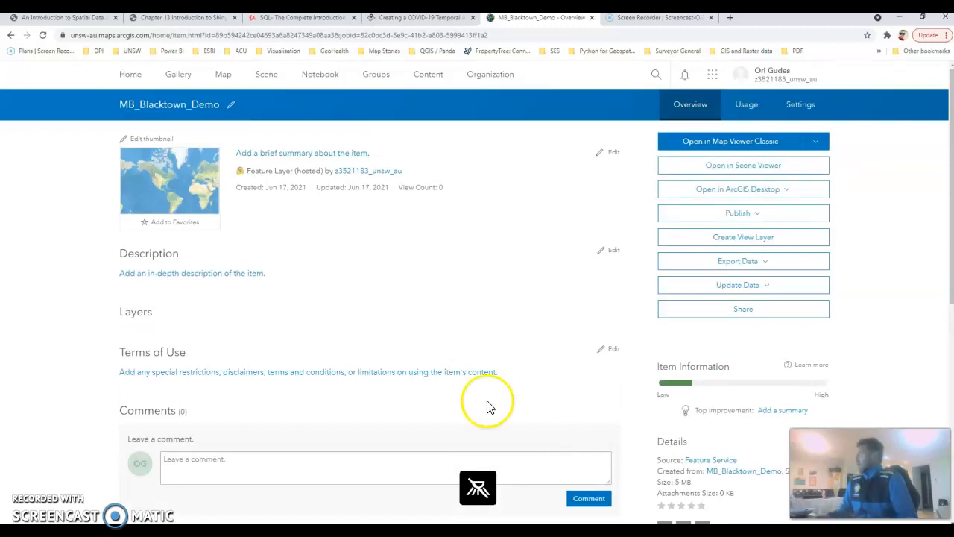
# Open the Content page in a new browser tab, keeping the MB_Blacktown_Demo item page open, and switch to it
pyautogui.rightClick(429, 79)
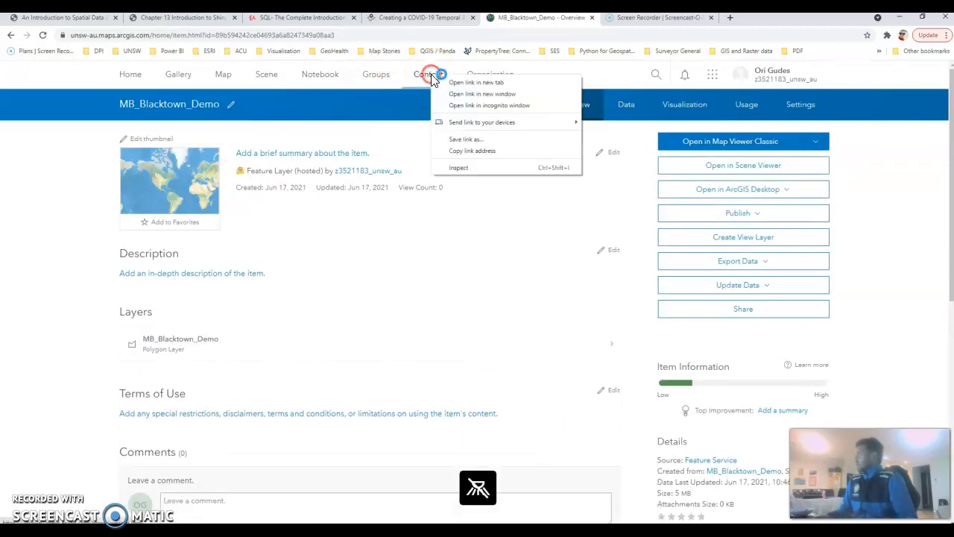
pyautogui.click(469, 82)
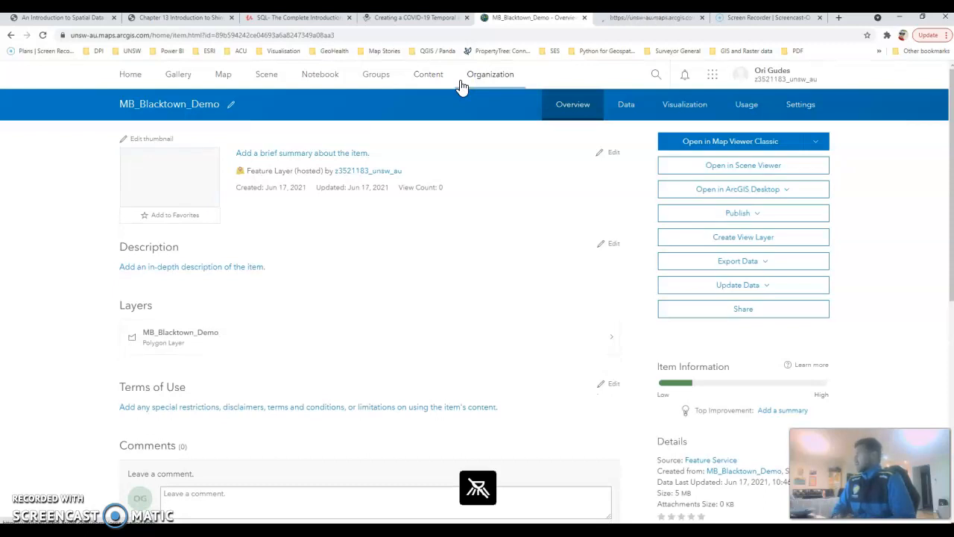
pyautogui.click(626, 21)
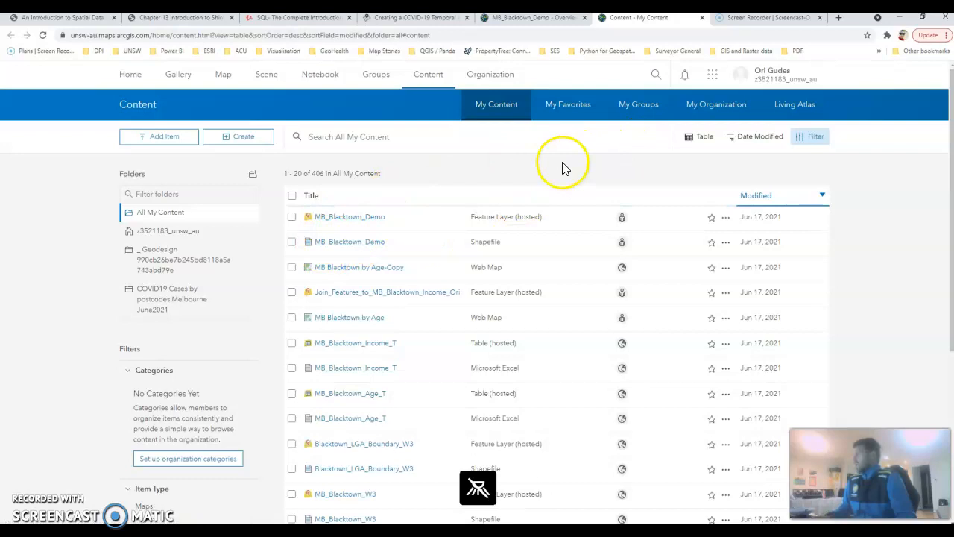
pyautogui.click(513, 17)
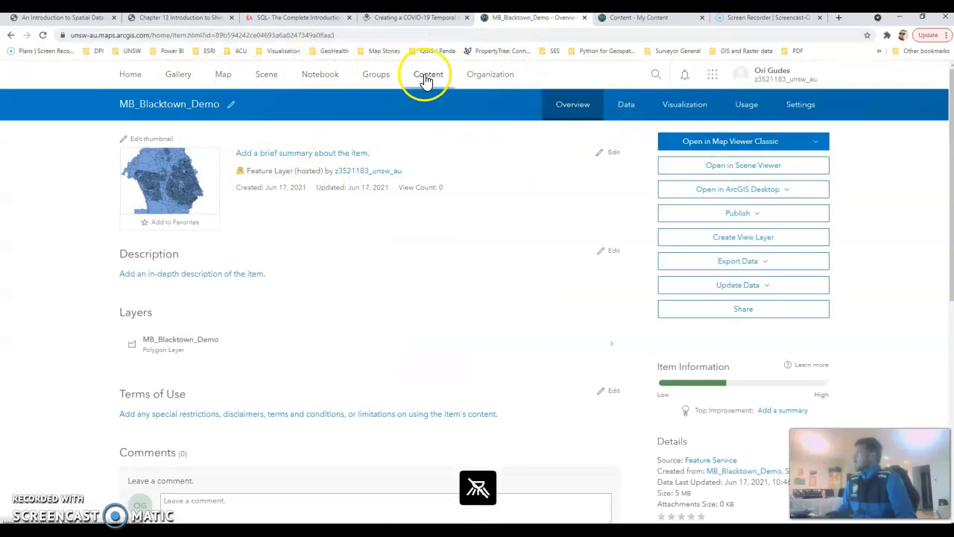
pyautogui.click(623, 18)
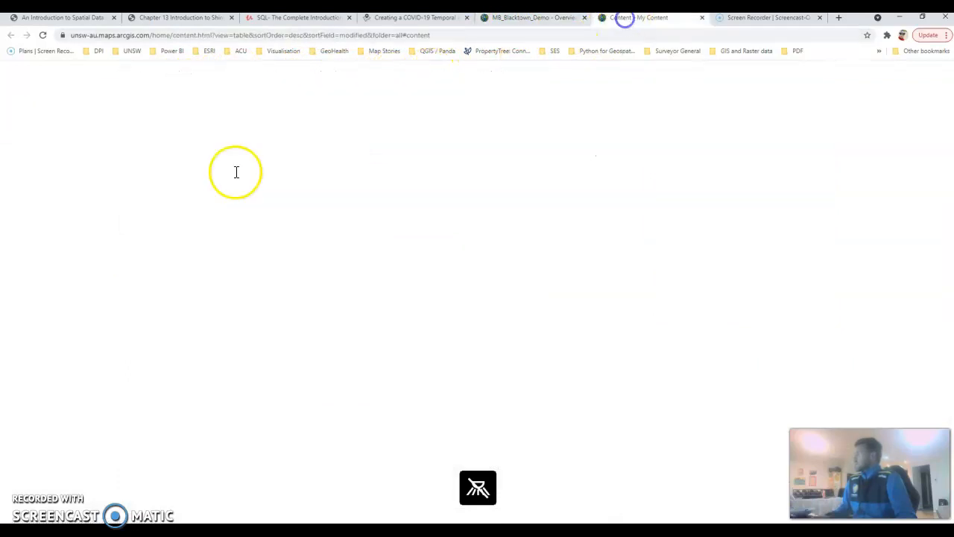
# Start adding another item from the computer, choosing MB_Blacktown_Age_D.xls from the Demo folder
pyautogui.click(174, 140)
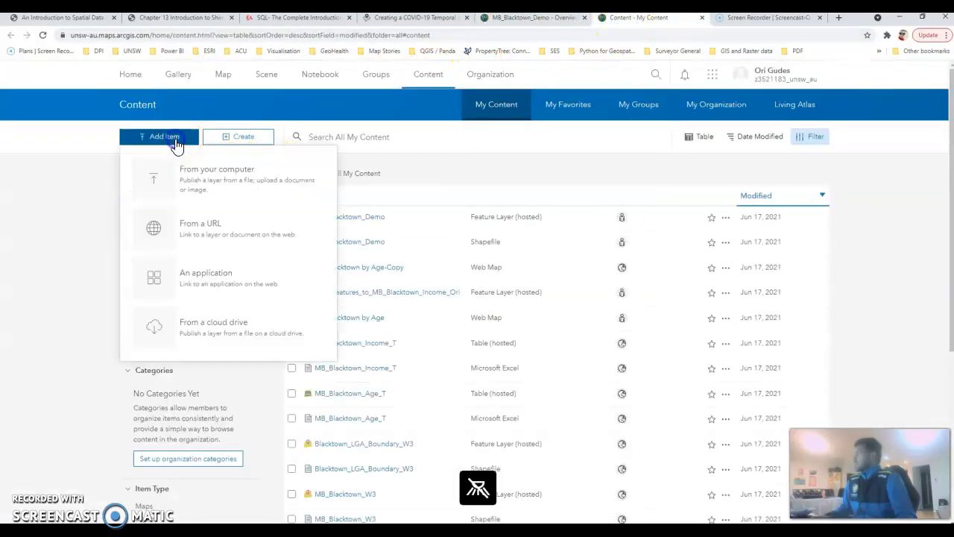
pyautogui.click(199, 182)
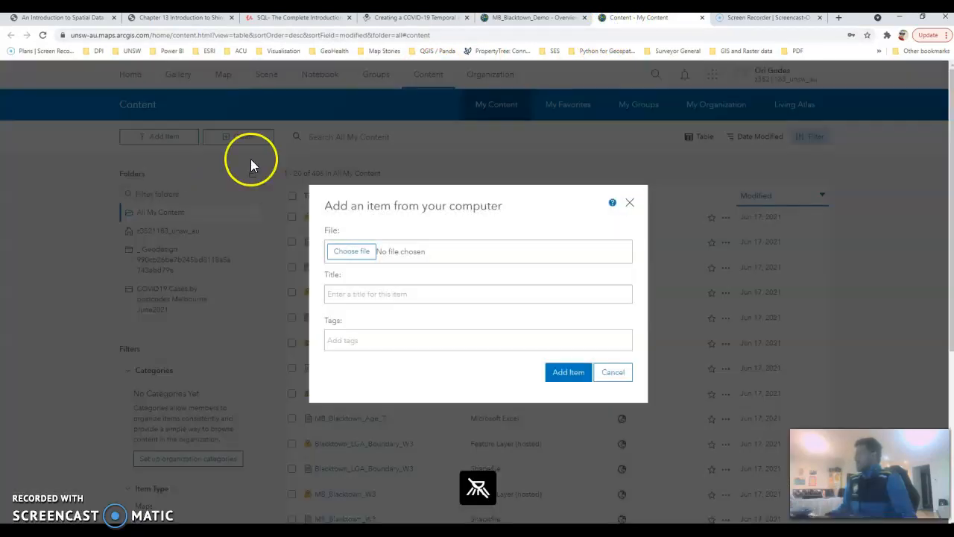
pyautogui.click(350, 255)
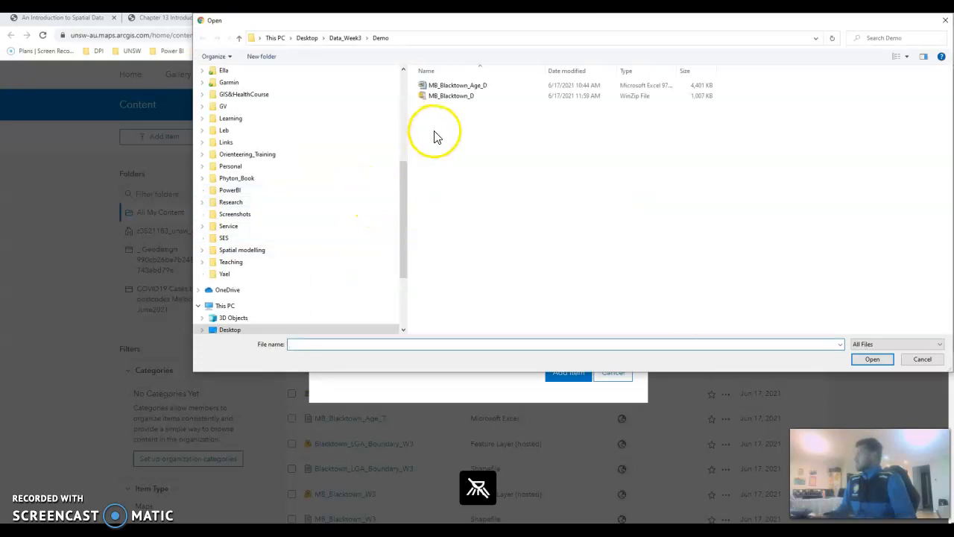
pyautogui.click(448, 88)
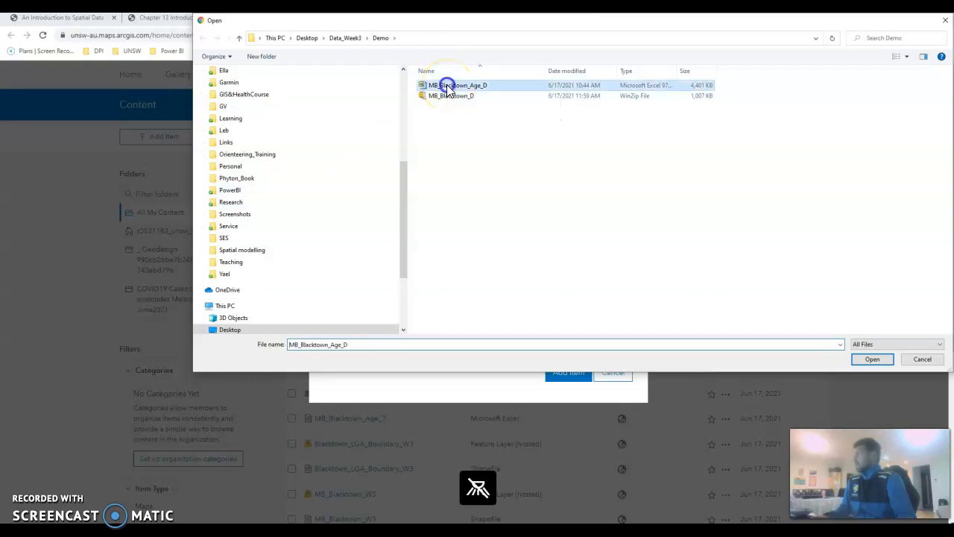
pyautogui.click(871, 360)
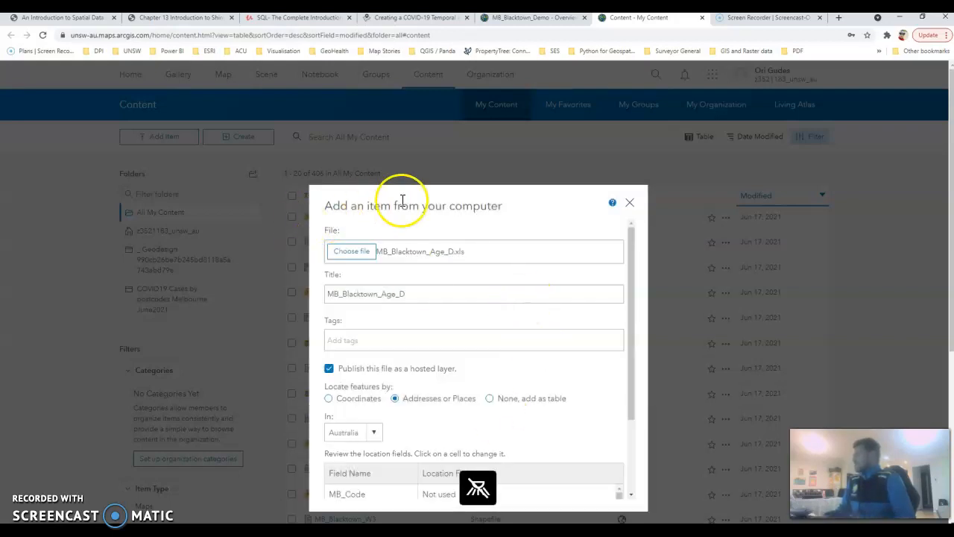
# Title the Excel item MB_Blacktown_Age_Demo and give it the tag Age
pyautogui.click(411, 293)
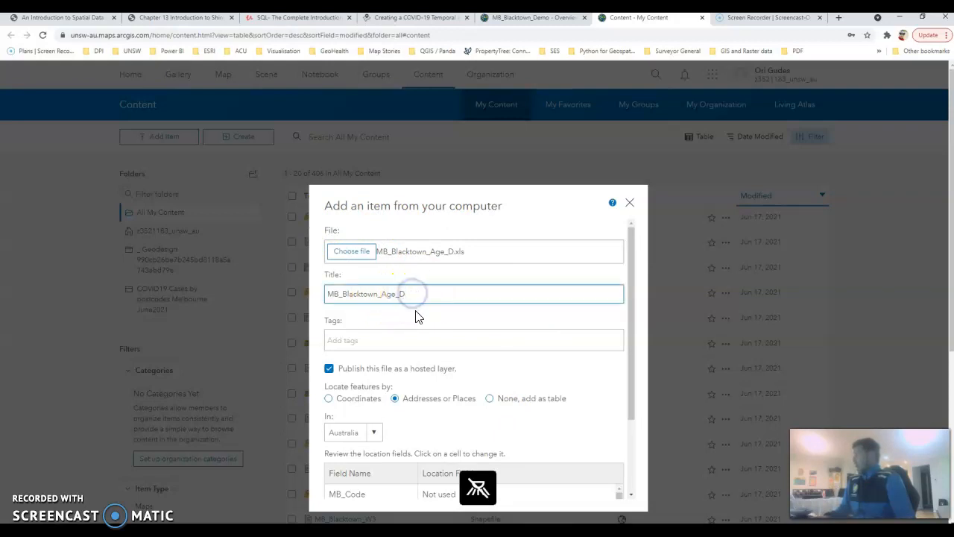
pyautogui.write('emo')
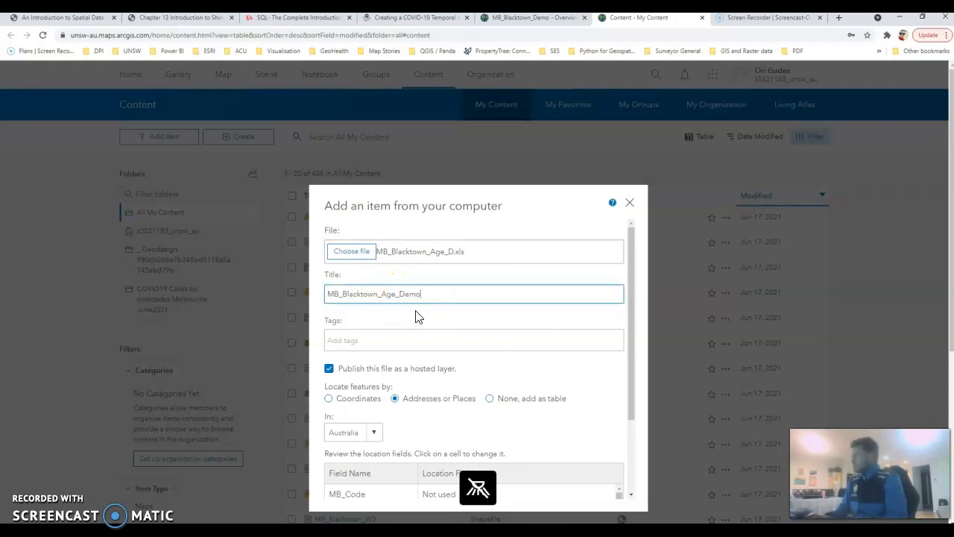
pyautogui.click(438, 343)
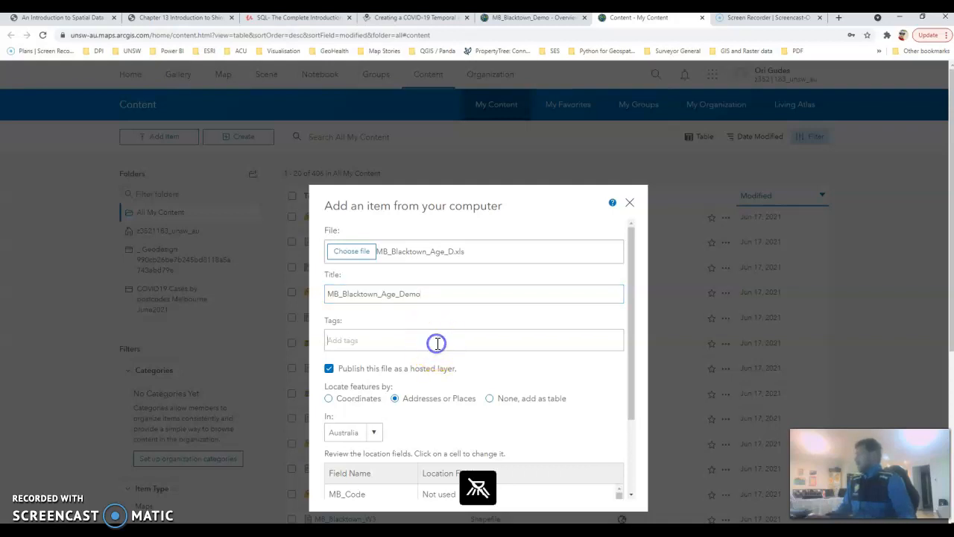
pyautogui.write('Age')
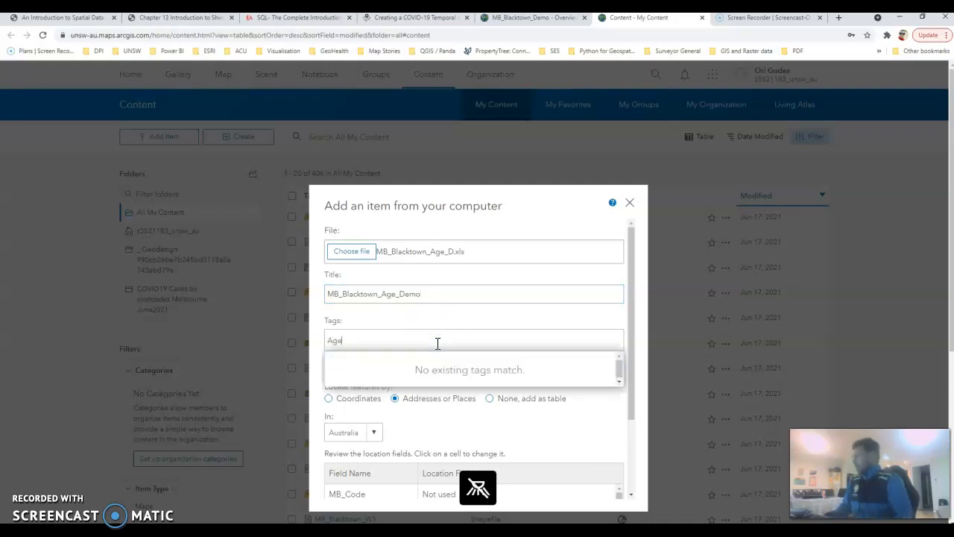
pyautogui.click(333, 349)
pyautogui.click(317, 348)
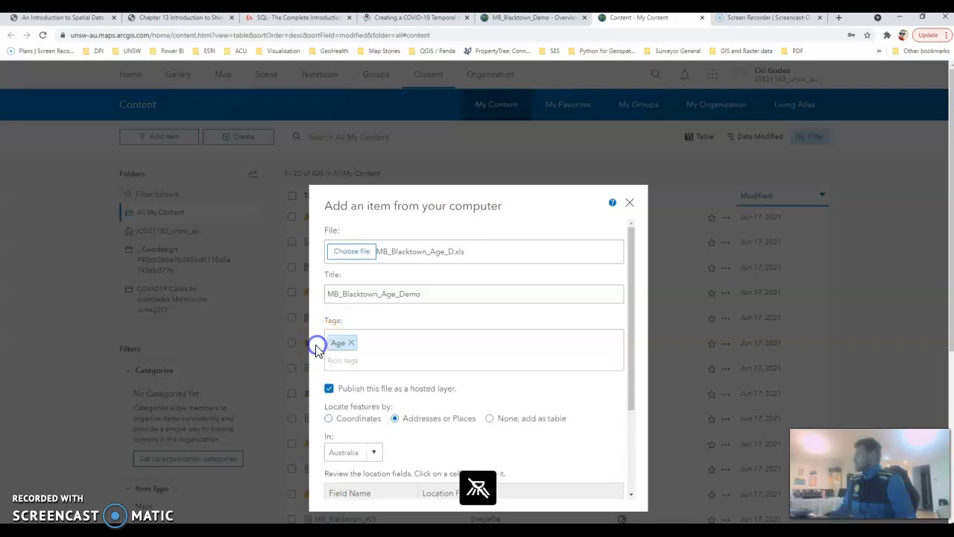
# Set the feature location to "None, add as table", review the field names, and add the item as a hosted table
pyautogui.moveTo(630, 390); pyautogui.dragTo(629, 458)
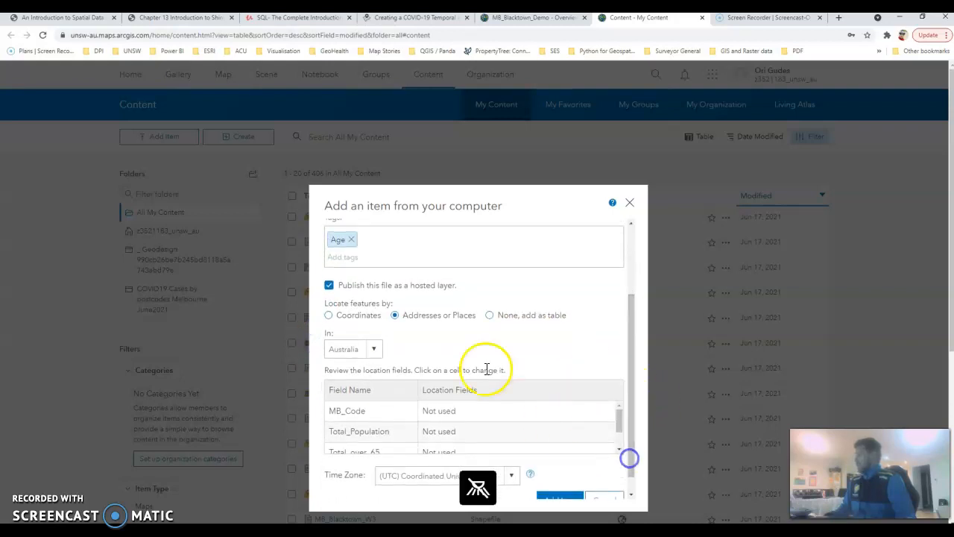
pyautogui.click(490, 317)
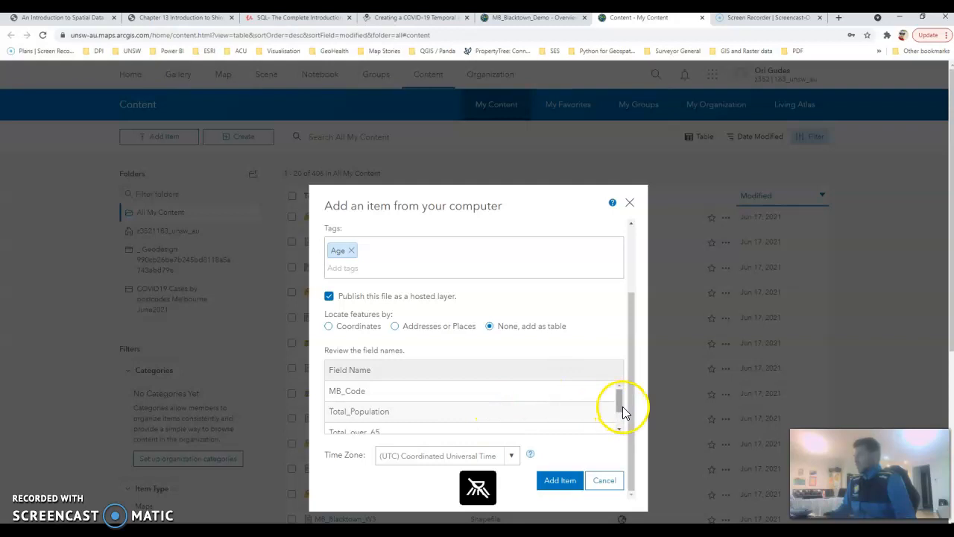
pyautogui.moveTo(621, 405); pyautogui.dragTo(619, 427)
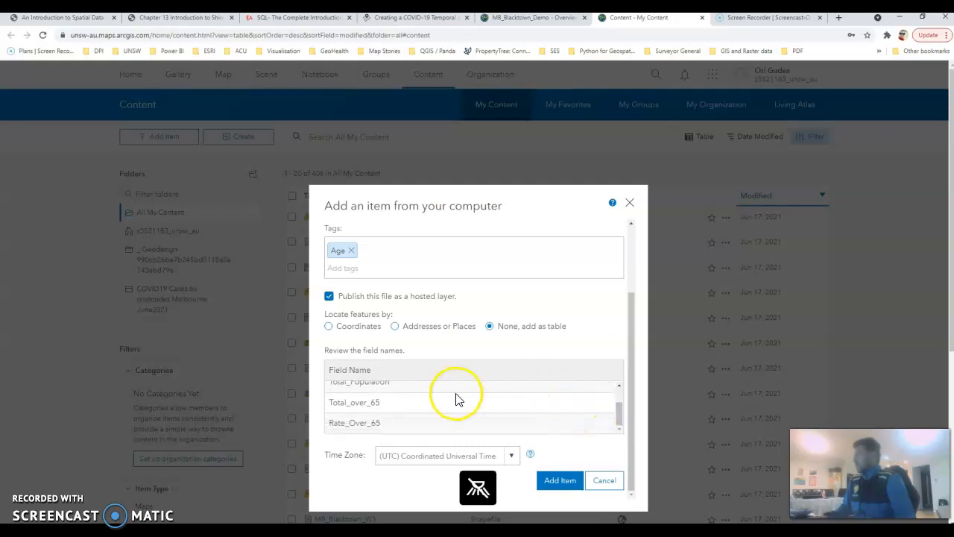
pyautogui.click(553, 483)
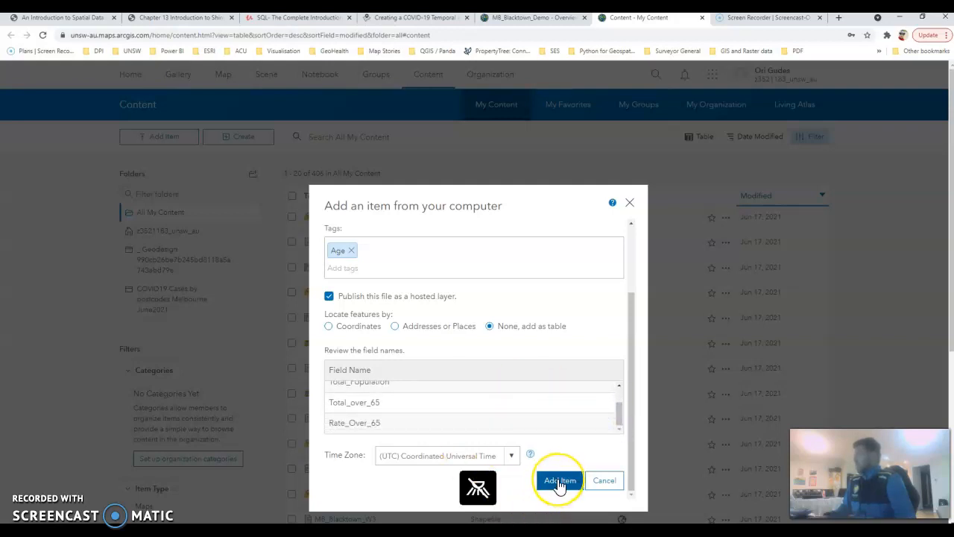
pyautogui.click(560, 483)
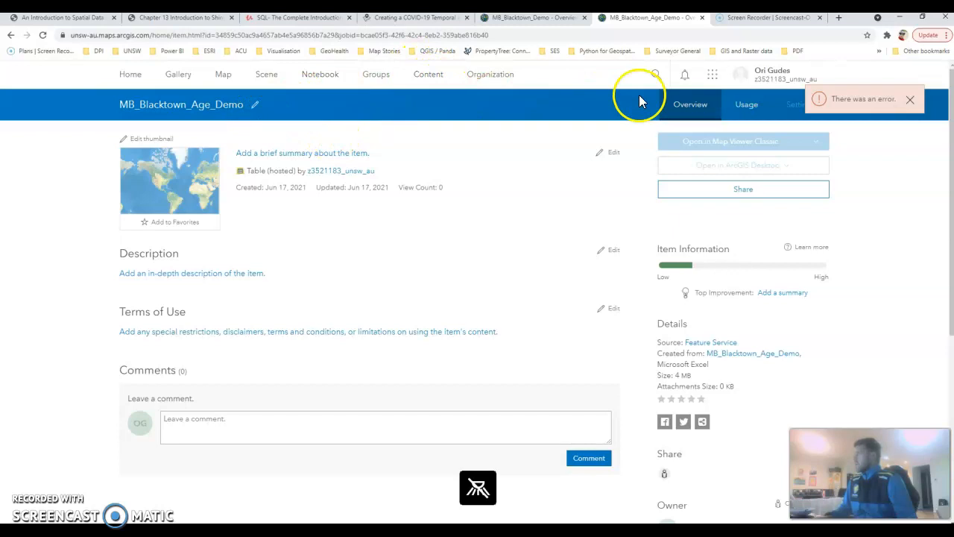
# Share the hosted MB_Blacktown_Age_Demo table with Everyone (public) and dismiss the notification
pyautogui.click(718, 191)
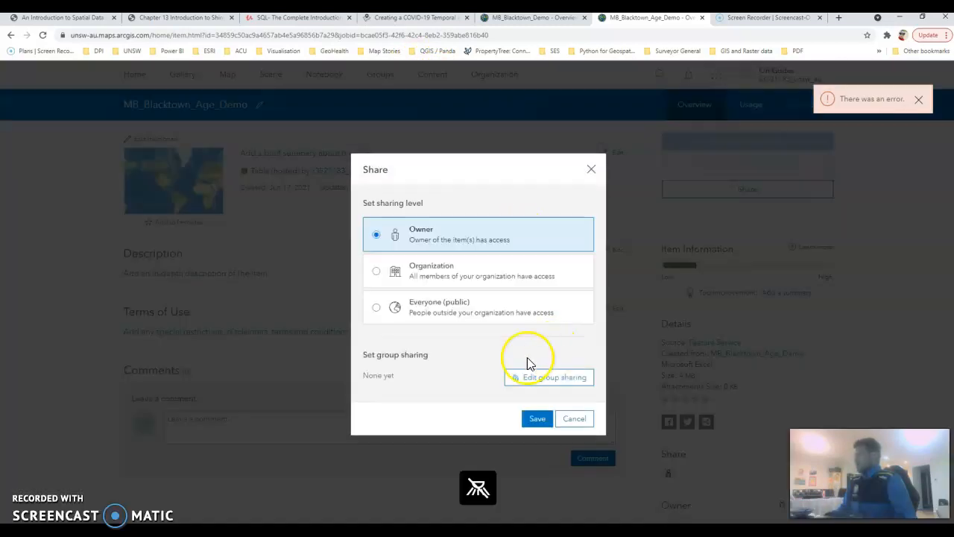
pyautogui.click(405, 308)
pyautogui.click(538, 420)
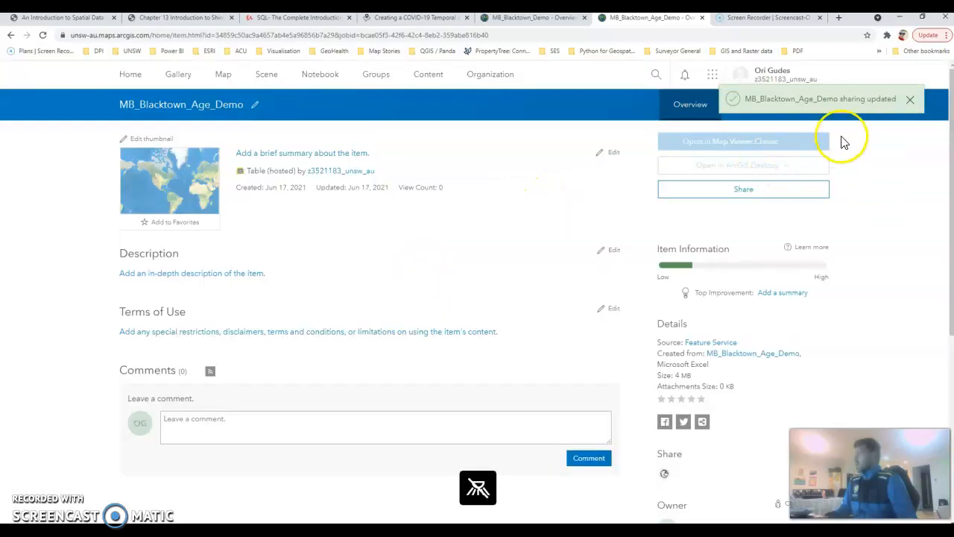
pyautogui.click(911, 100)
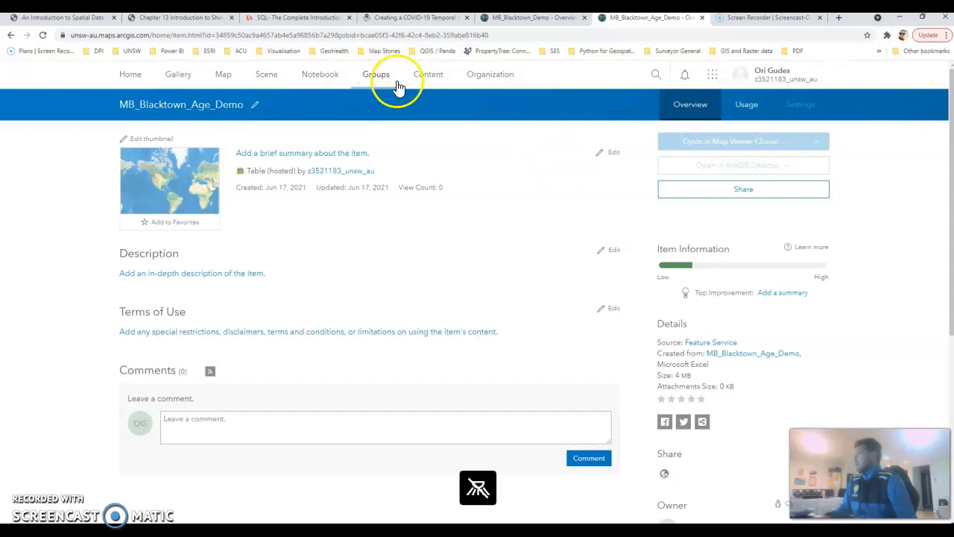
# From the Content page, share the MB_Blacktown_Demo shapefile and its hosted feature layer with Everyone (public)
pyautogui.click(431, 76)
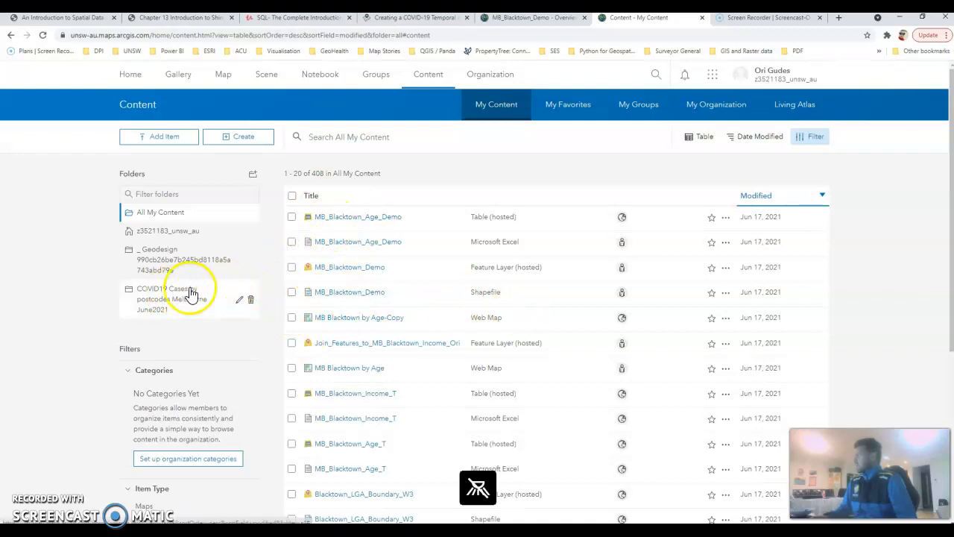
pyautogui.click(622, 293)
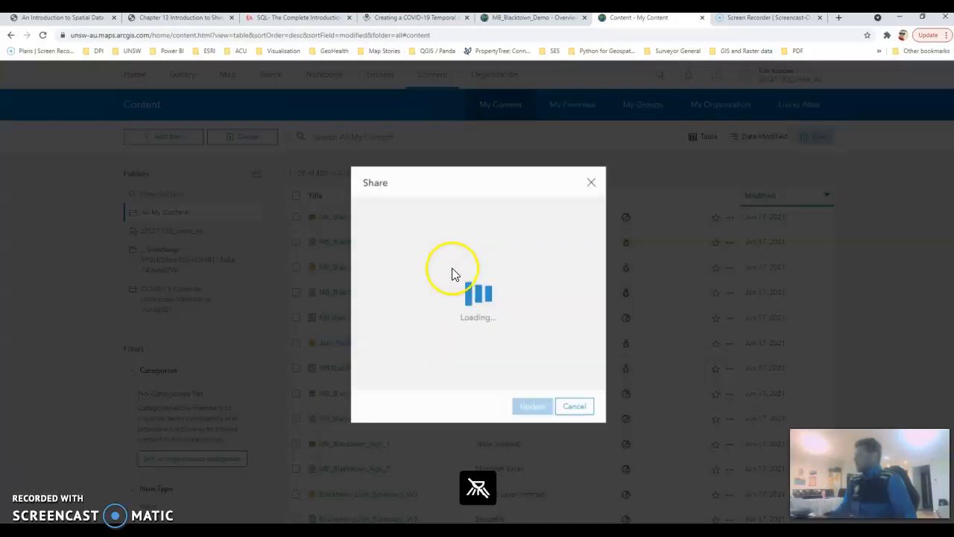
pyautogui.click(437, 314)
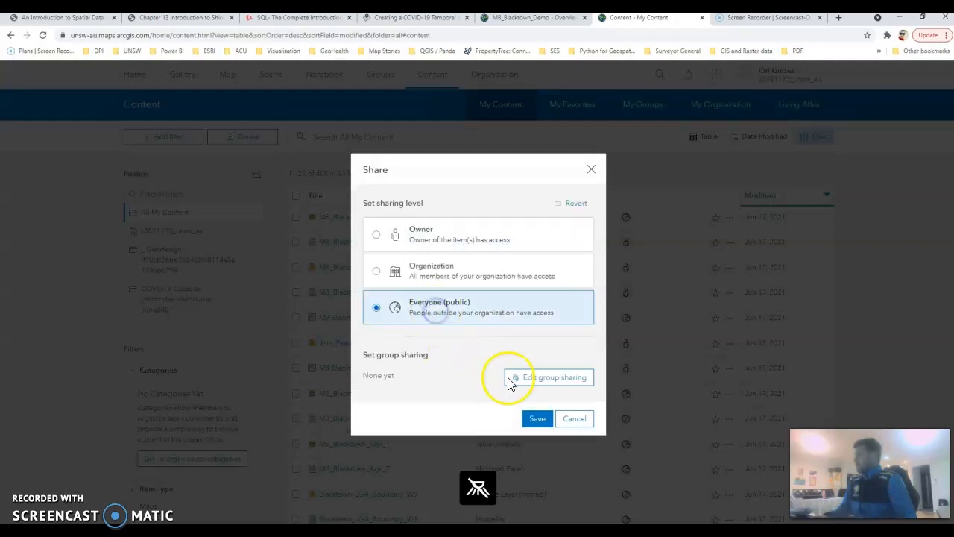
pyautogui.click(534, 419)
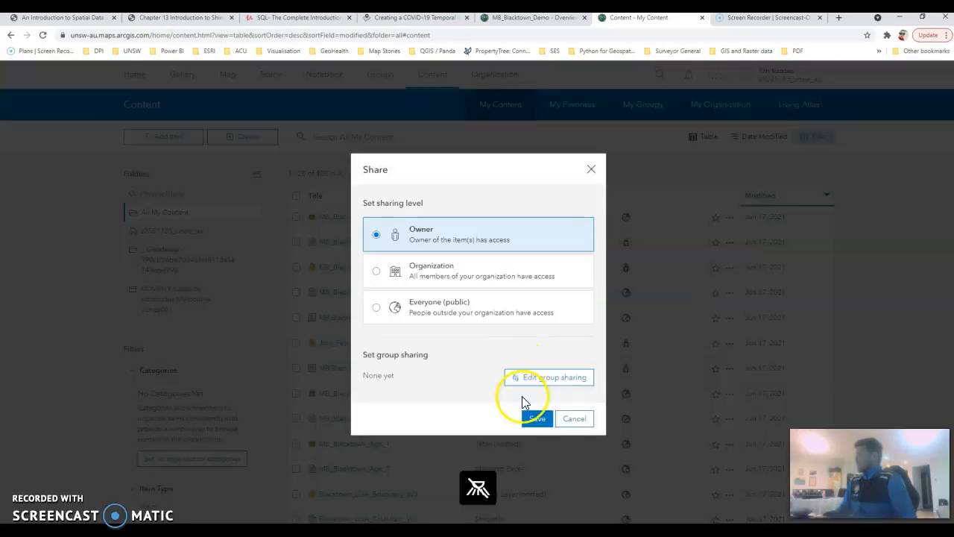
pyautogui.click(454, 321)
pyautogui.click(535, 418)
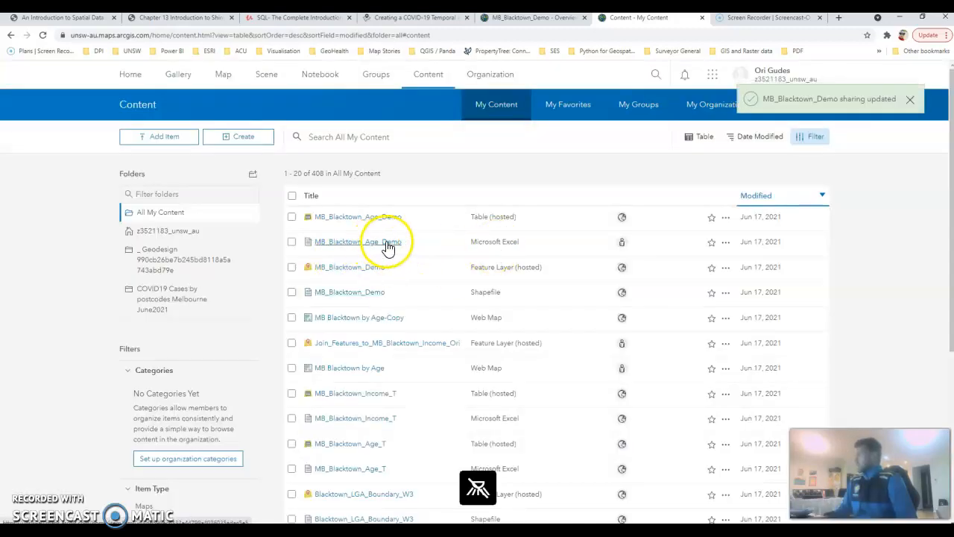
# Share the MB_Blacktown_Age_Demo Microsoft Excel item with Everyone (public)
pyautogui.click(626, 245)
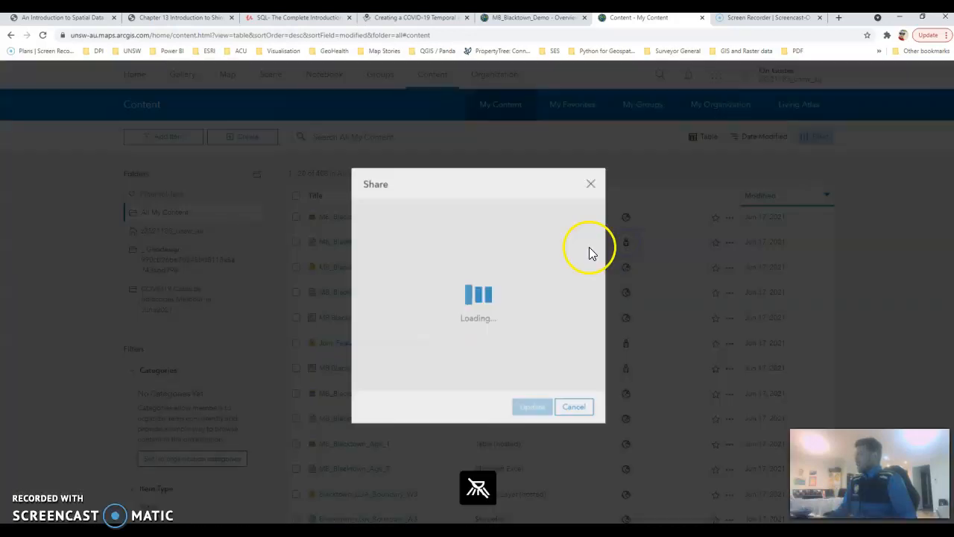
pyautogui.click(460, 312)
pyautogui.click(545, 426)
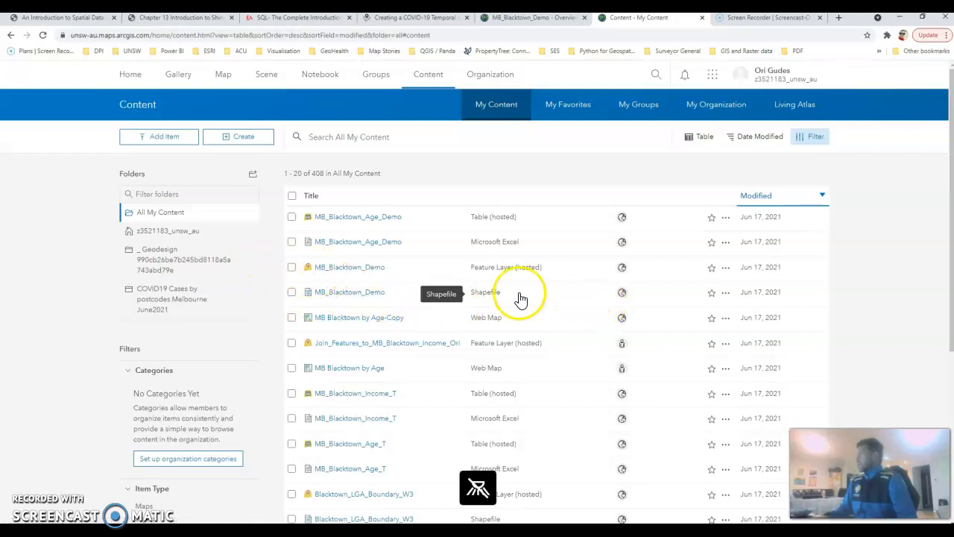
# Open the hosted MB_Blacktown_Demo feature layer's item page in a new browser tab and load it in Map Viewer Classic
pyautogui.rightClick(355, 273)
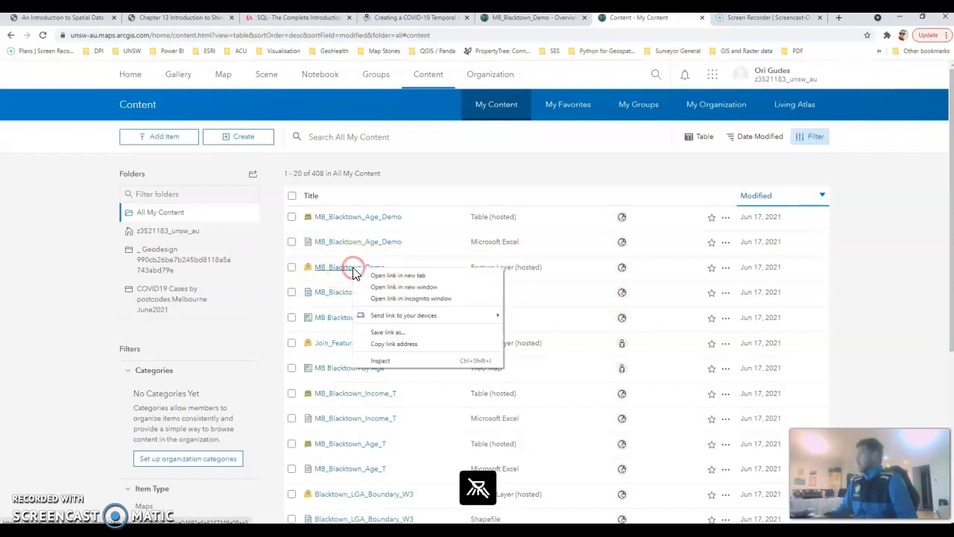
pyautogui.click(394, 274)
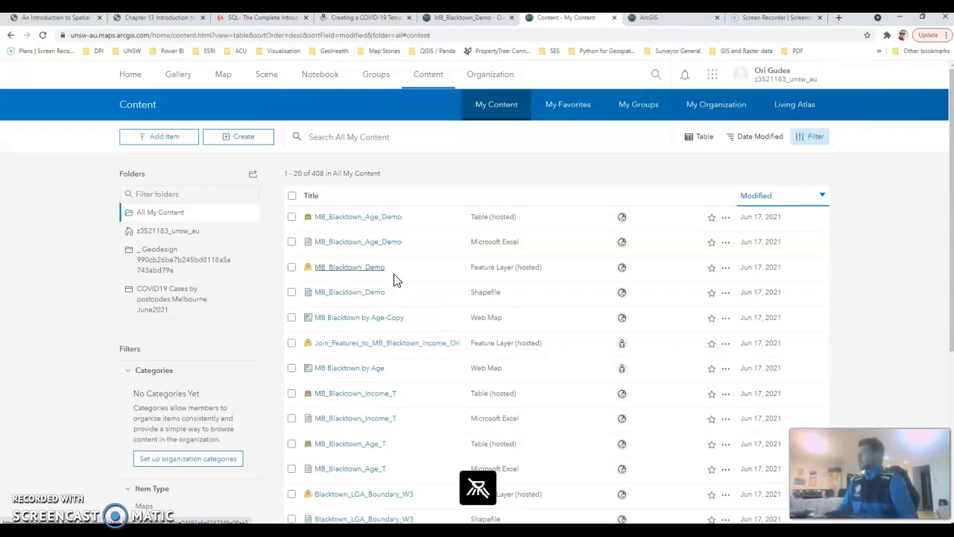
pyautogui.click(660, 18)
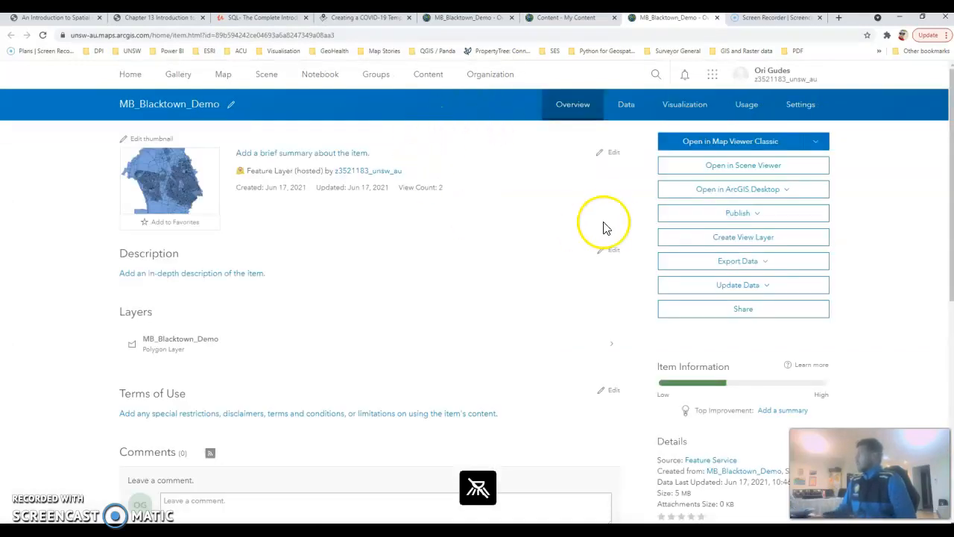
pyautogui.click(702, 146)
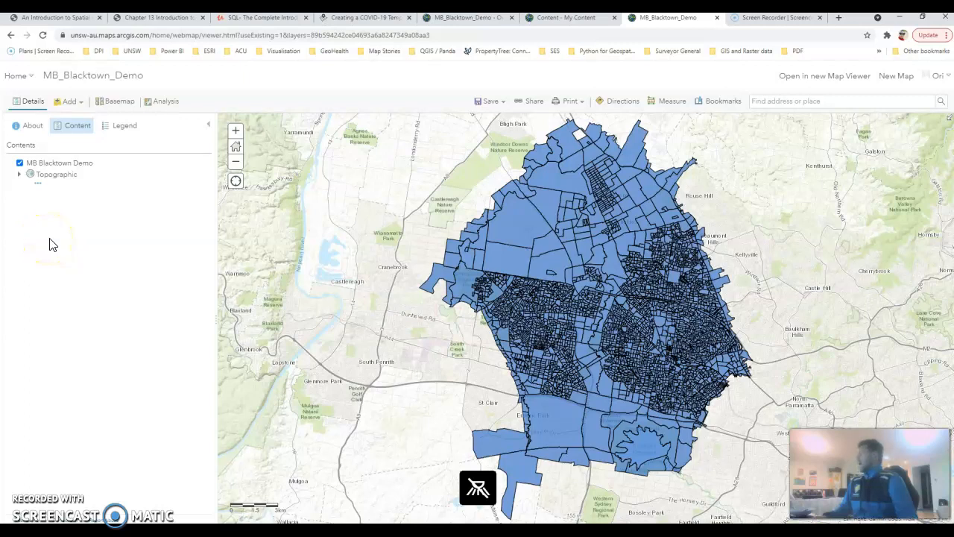
# Start a Join Features analysis and set the layer to join to MB_Blacktown_AgeV2 from MB_Blacktown_Age_Demo, sorting the available layers by Date Modified
pyautogui.click(164, 104)
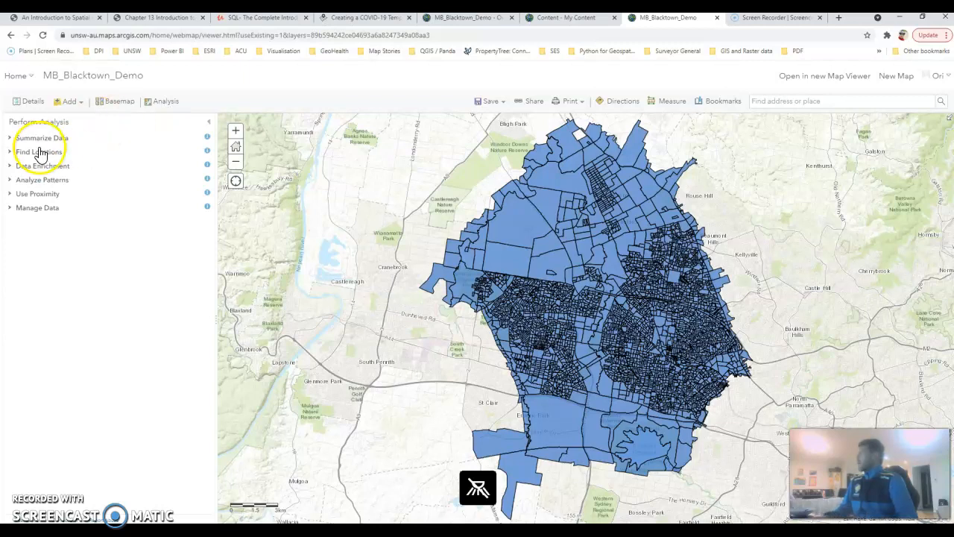
pyautogui.click(43, 141)
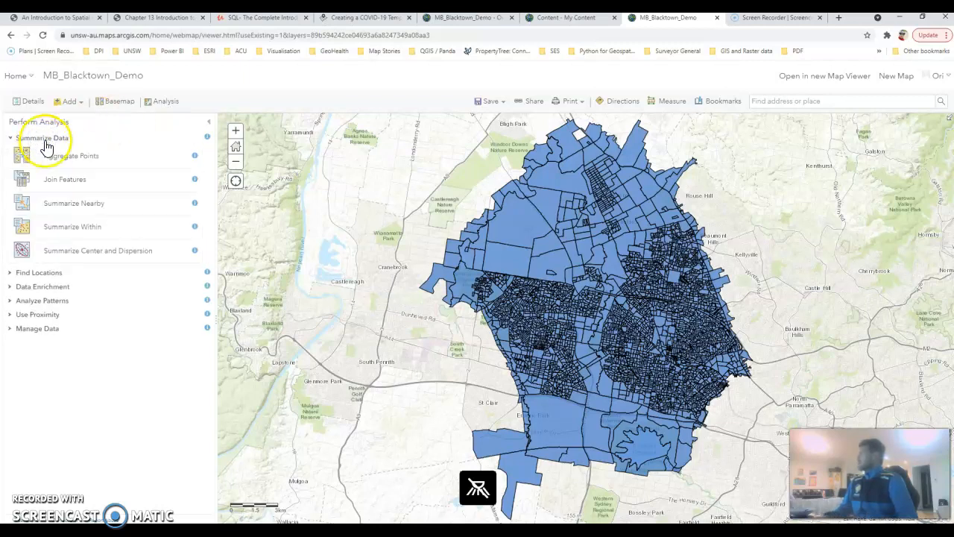
pyautogui.click(65, 181)
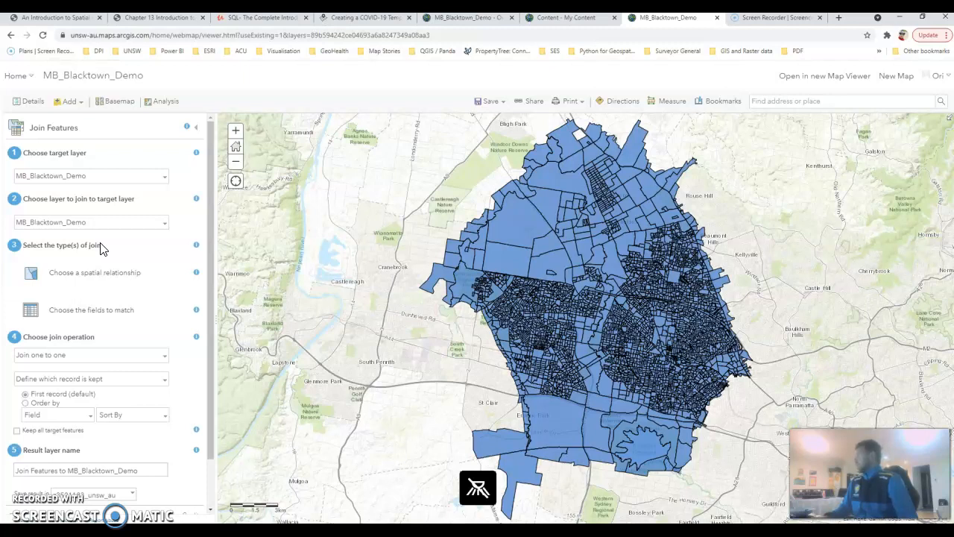
pyautogui.click(166, 232)
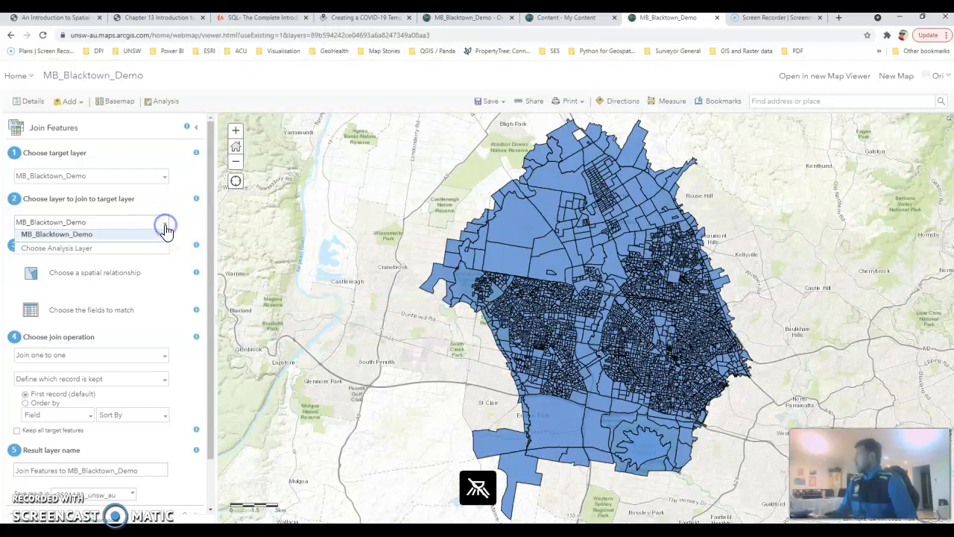
pyautogui.click(62, 256)
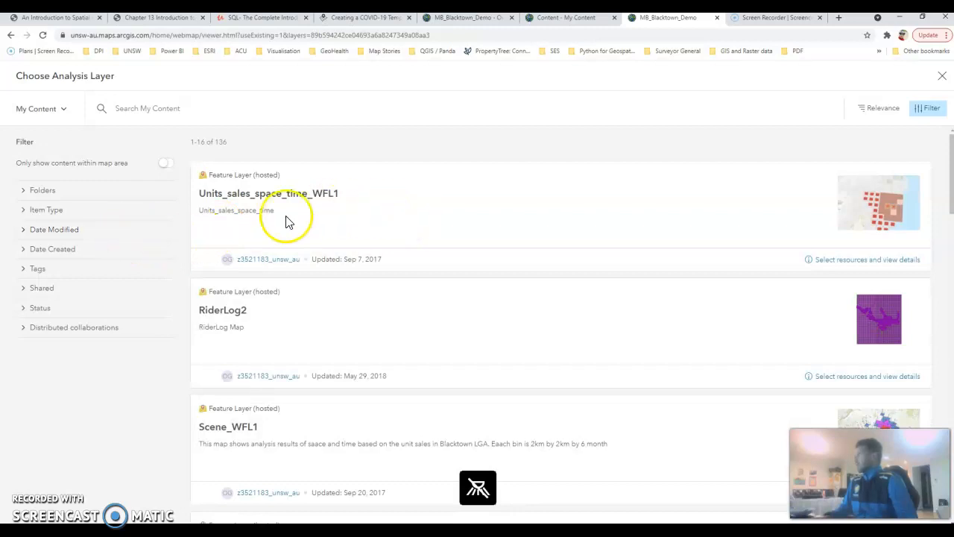
pyautogui.click(865, 113)
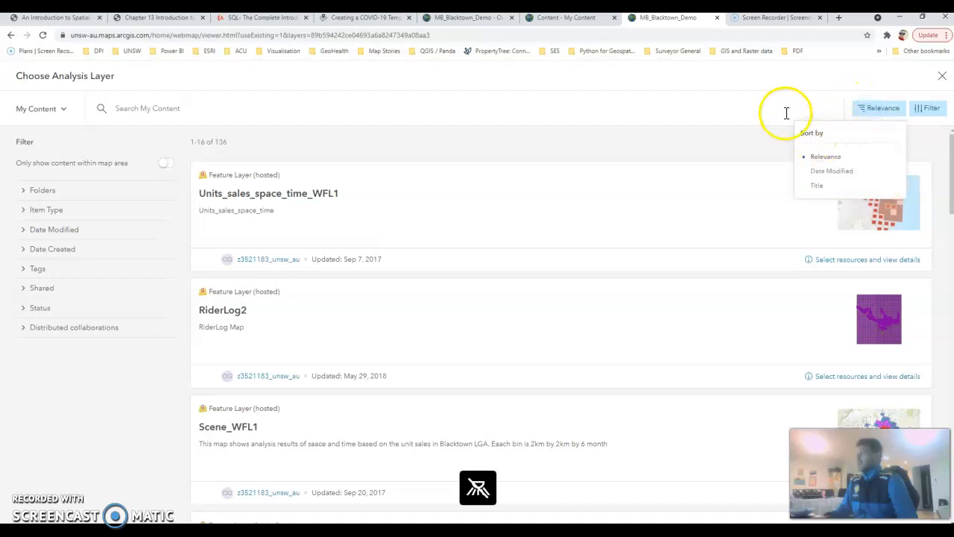
pyautogui.click(831, 172)
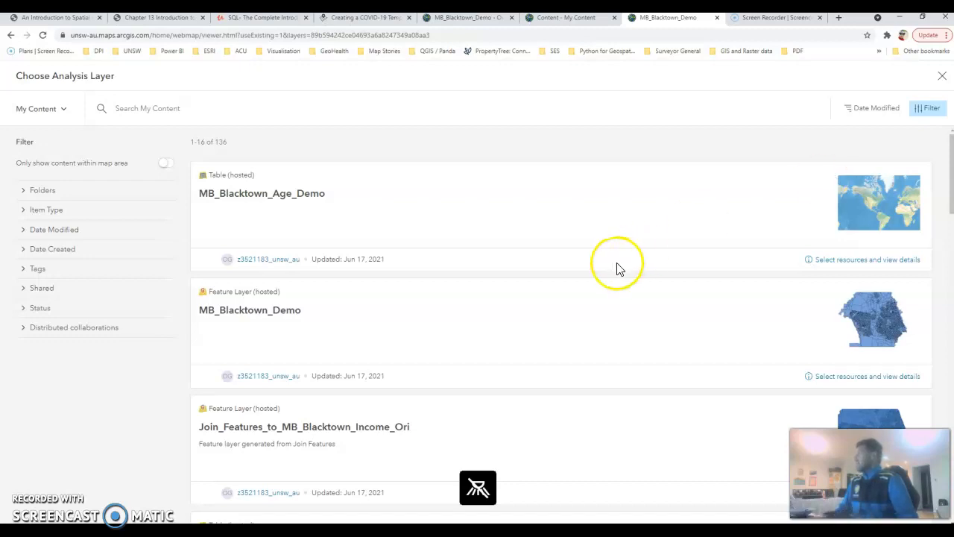
pyautogui.click(884, 262)
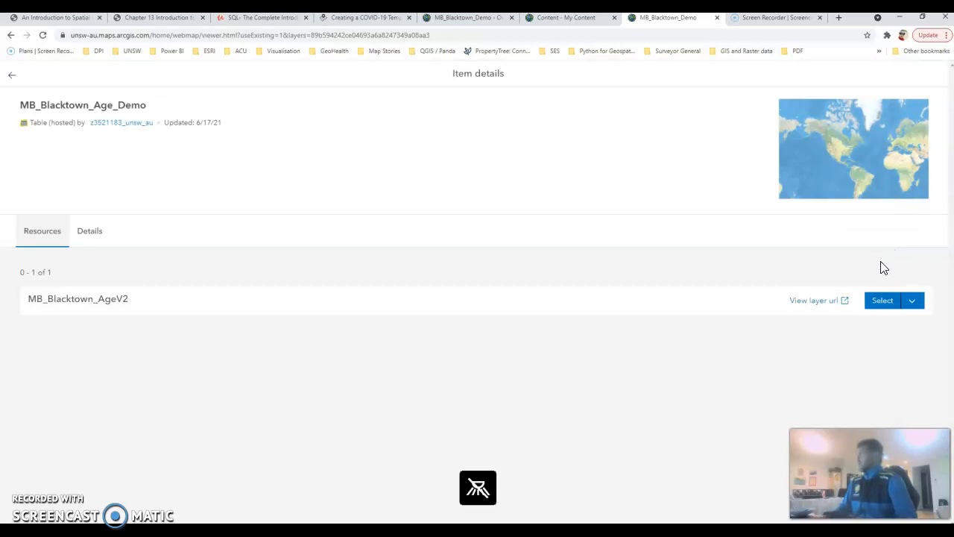
pyautogui.click(882, 302)
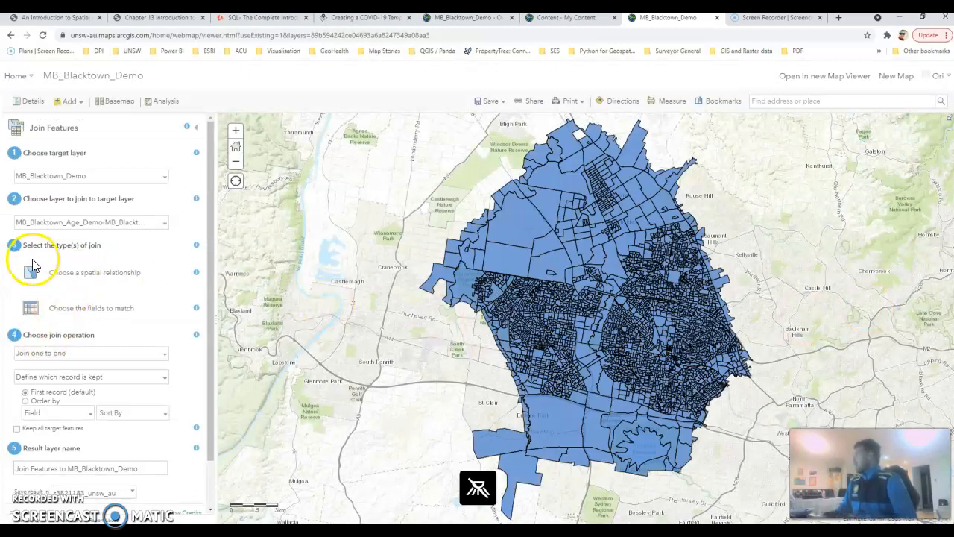
# Set the join to match fields, pairing target field MB_CODE16 with join field MB_Code
pyautogui.moveTo(211, 360); pyautogui.dragTo(210, 412)
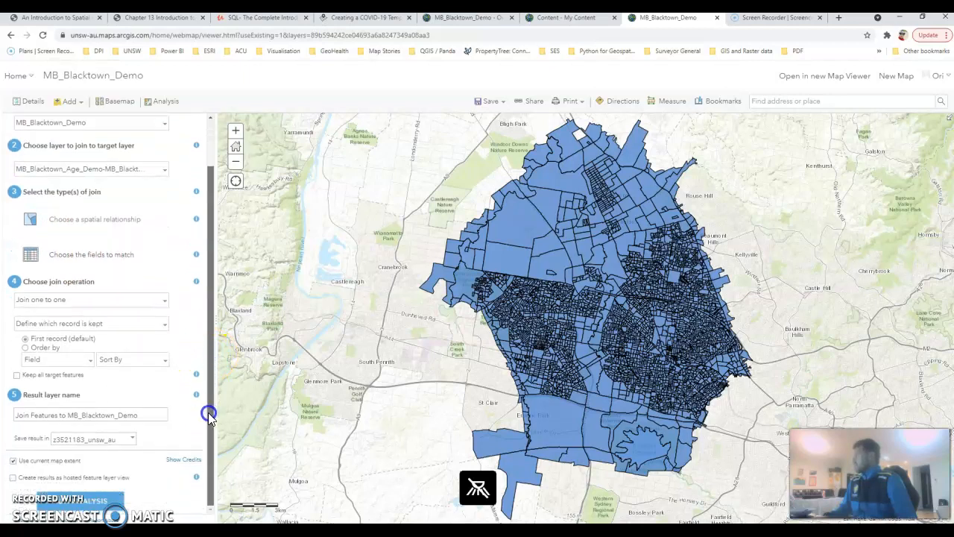
pyautogui.click(96, 259)
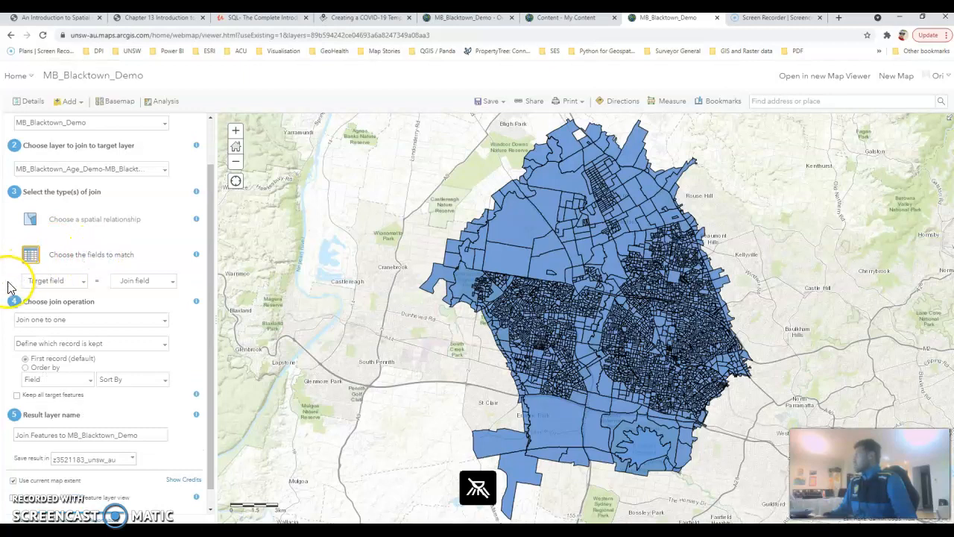
pyautogui.click(84, 280)
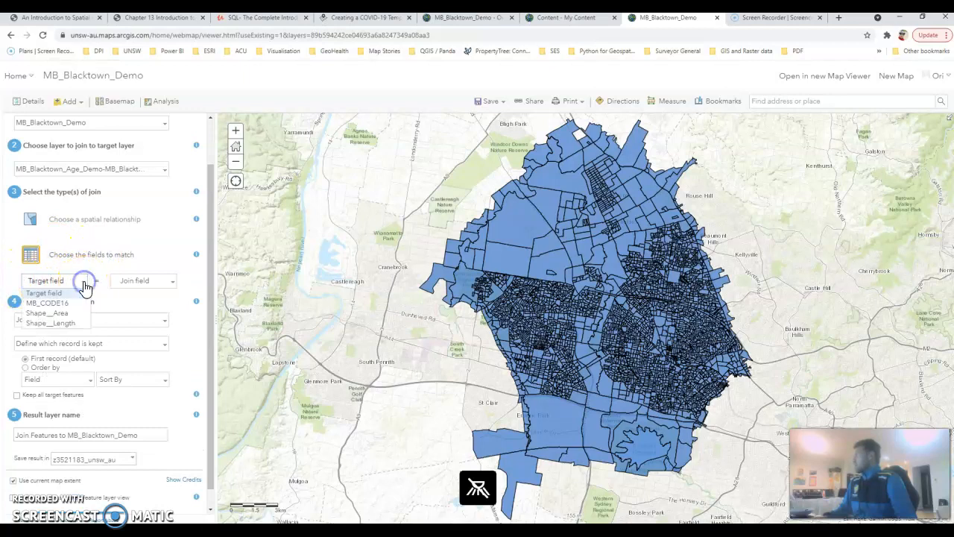
pyautogui.click(48, 304)
pyautogui.click(172, 289)
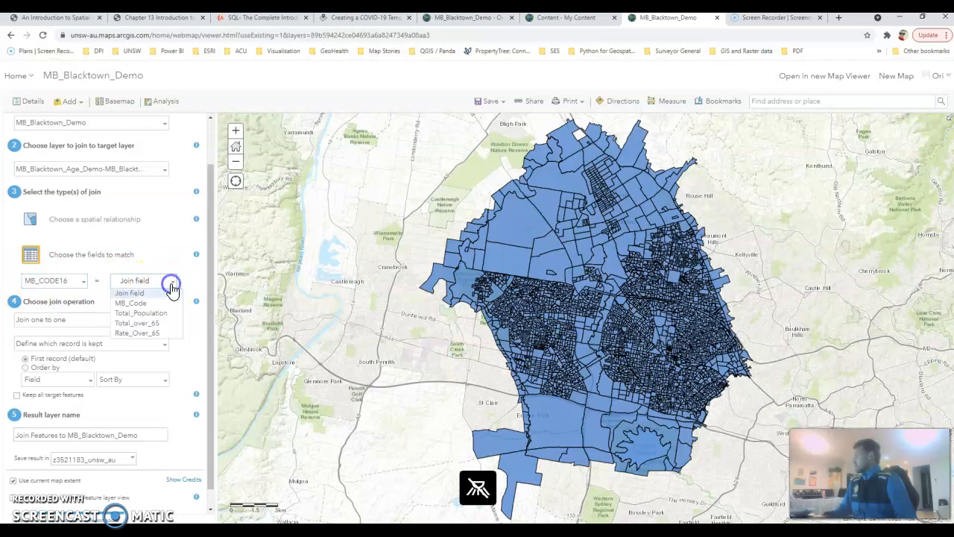
pyautogui.click(124, 304)
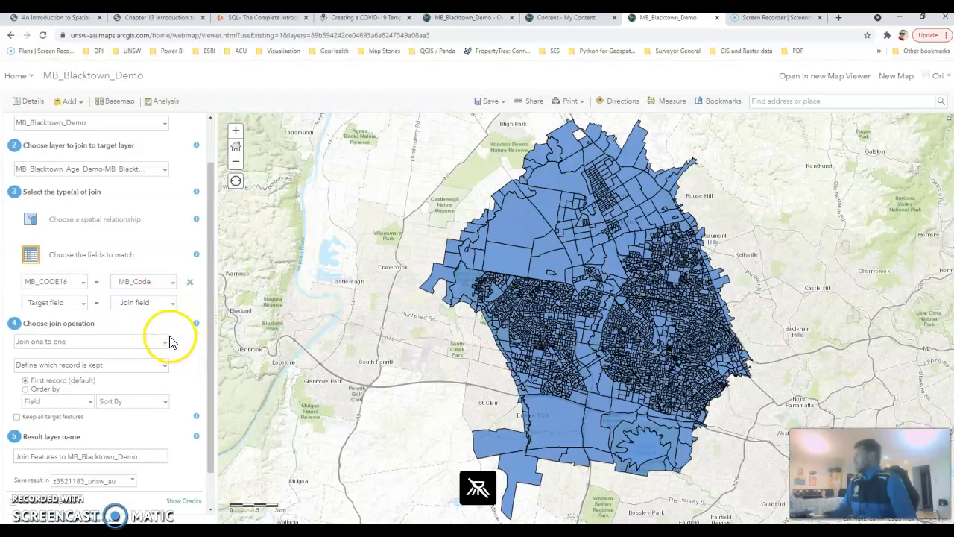
# Name the result layer "Join Features to MB_Blacktown_Demo_Age" and run the analysis
pyautogui.moveTo(211, 313); pyautogui.dragTo(211, 379)
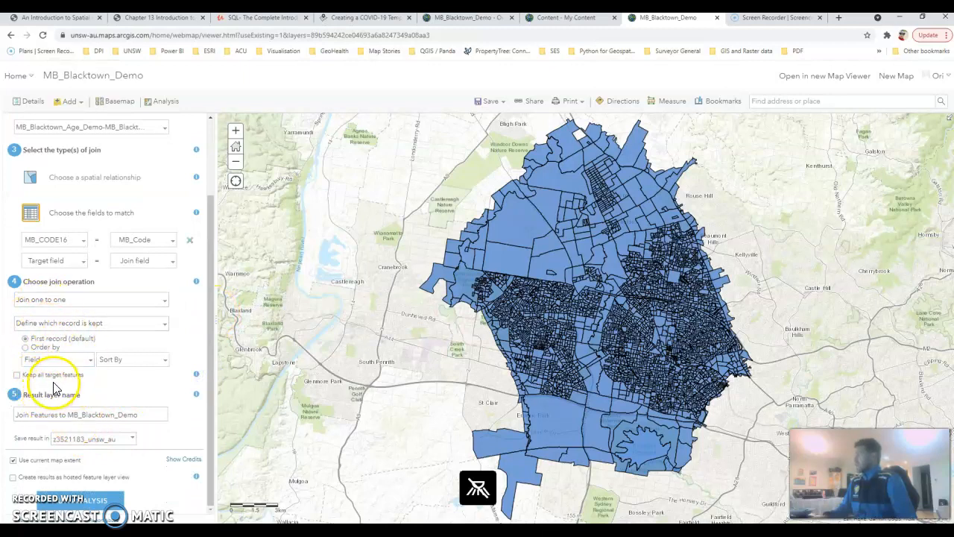
pyautogui.click(138, 415)
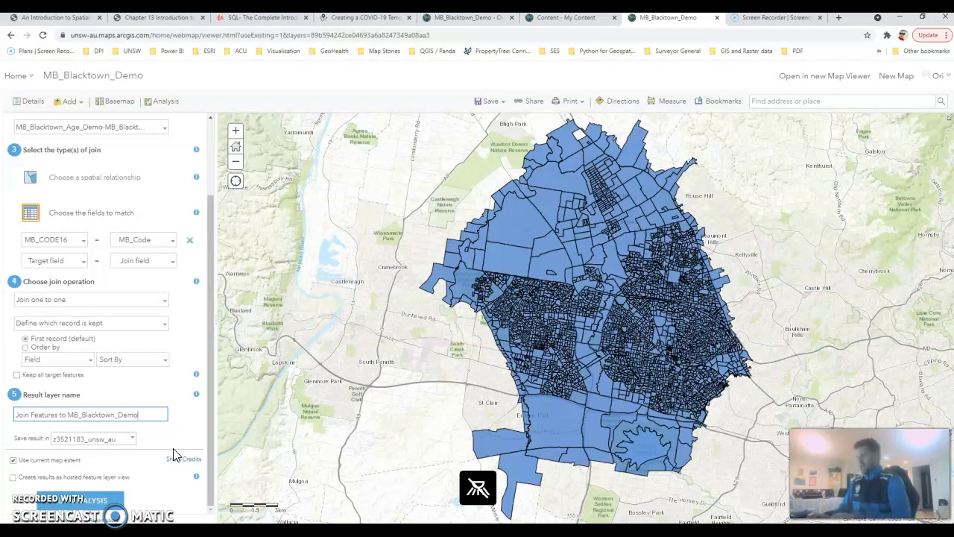
pyautogui.write('_')
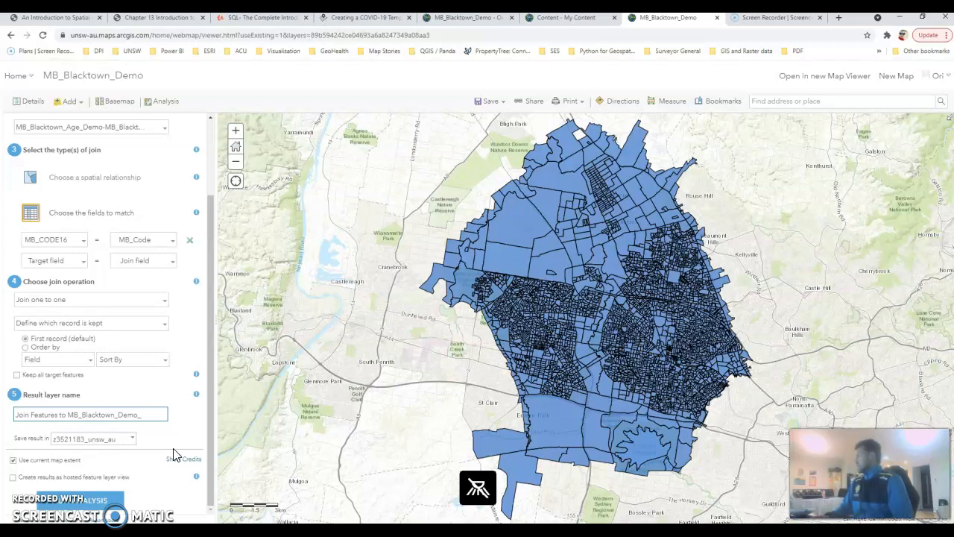
pyautogui.write('Age')
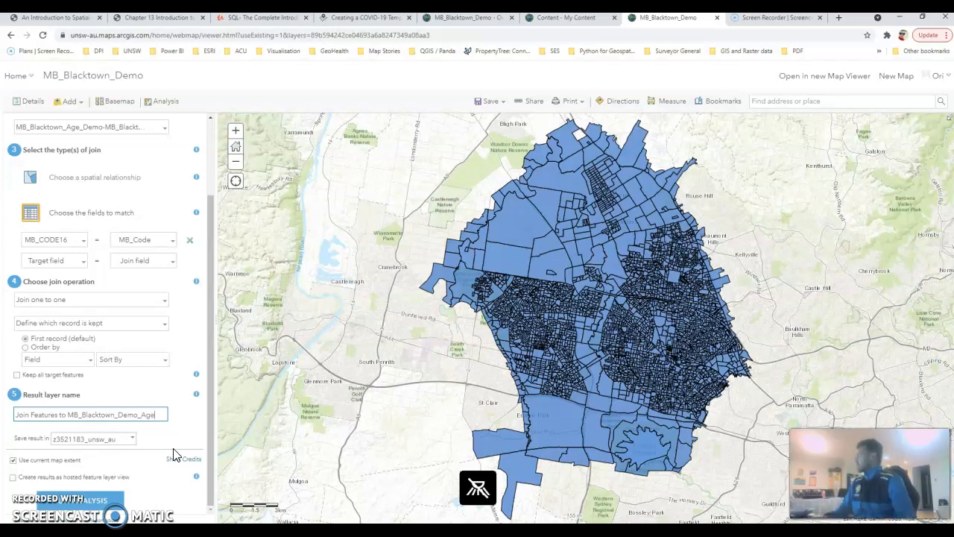
pyautogui.click(76, 501)
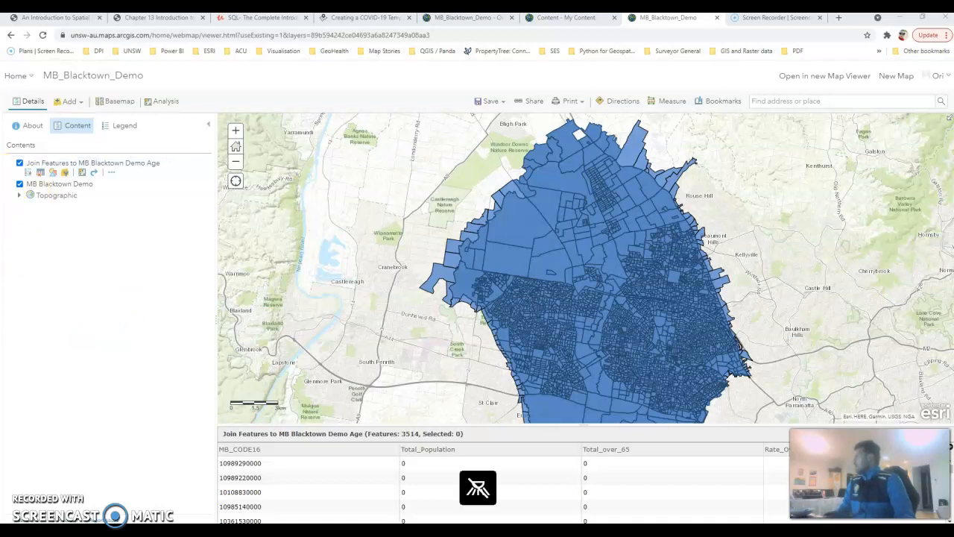
# Hide the original MB Blacktown Demo layer and close the joined layer's attribute table
pyautogui.click(19, 184)
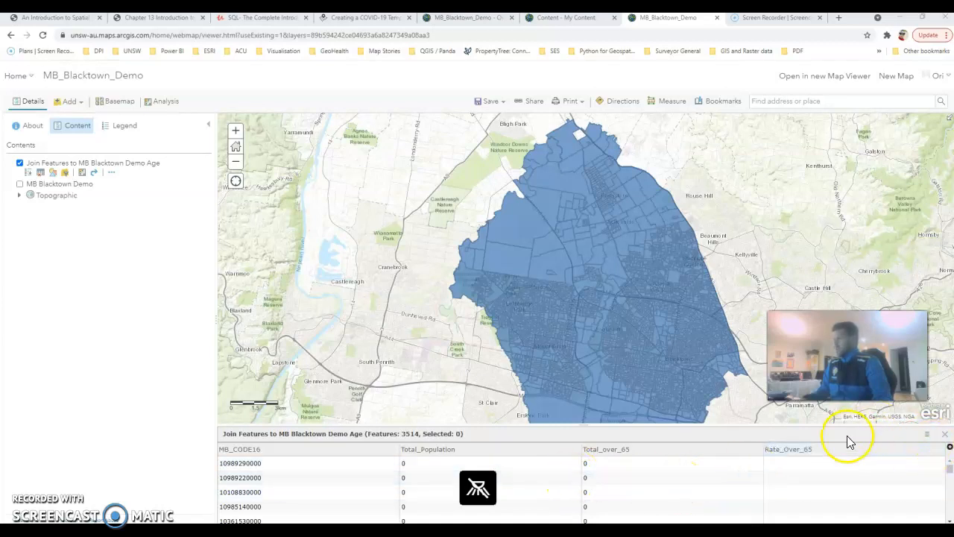
pyautogui.click(944, 435)
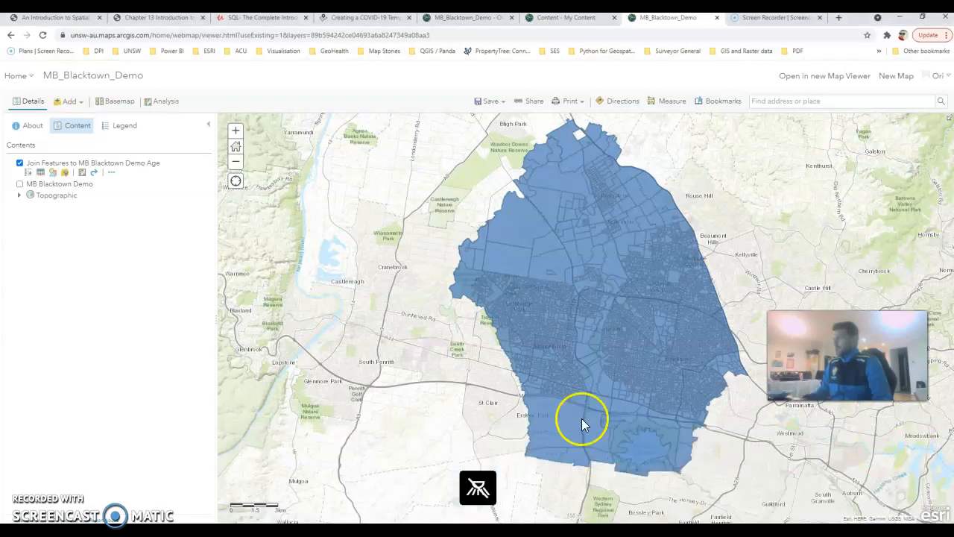
# Style the joined layer, Join Features to MB Blacktown Demo Age, by the Rate_Over_65 attribute
pyautogui.click(54, 179)
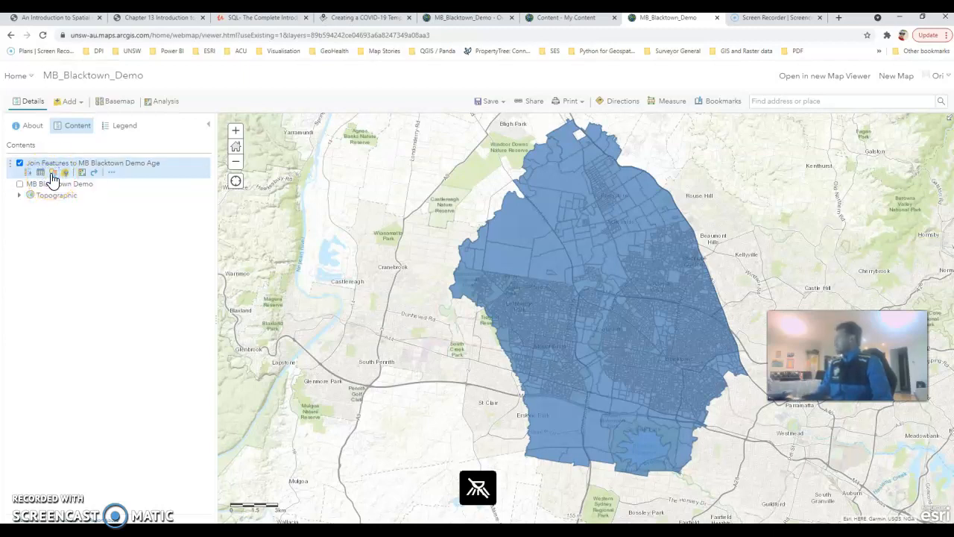
pyautogui.click(185, 182)
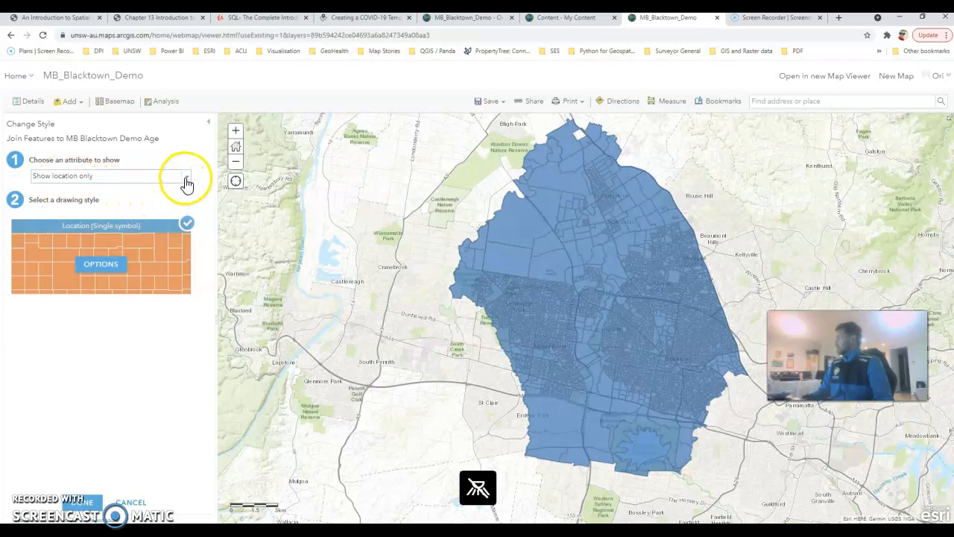
pyautogui.click(71, 222)
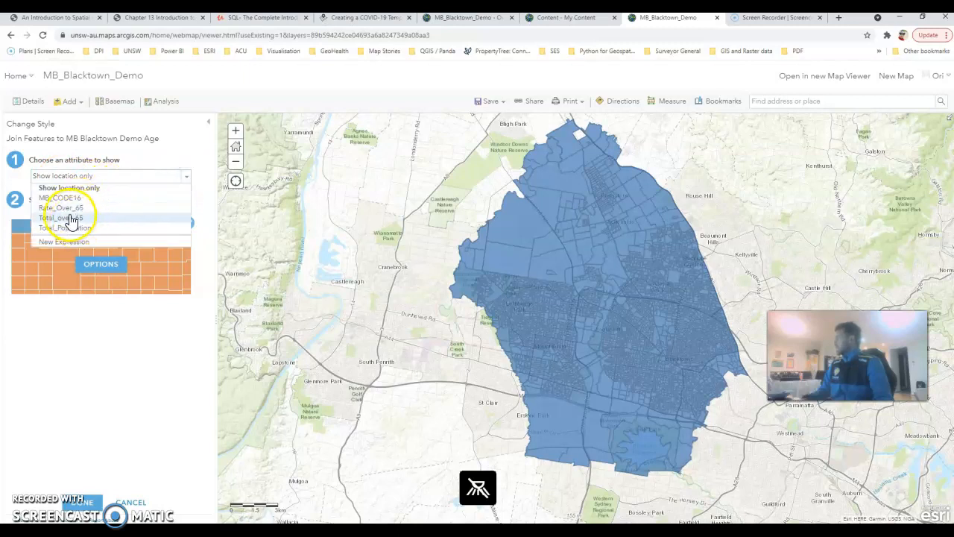
pyautogui.click(69, 207)
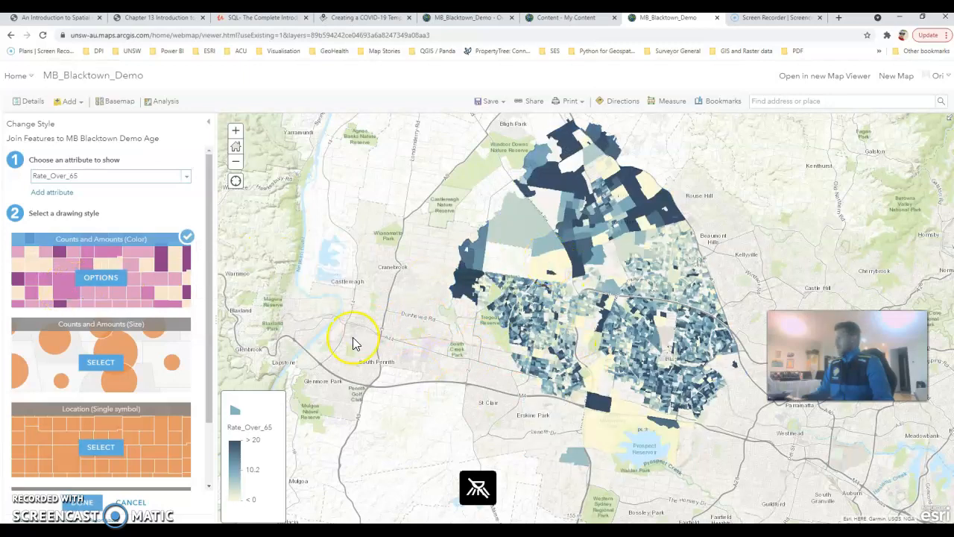
# Classify the Rate_Over_65 colour style into 5 classes using Natural Breaks
pyautogui.click(103, 287)
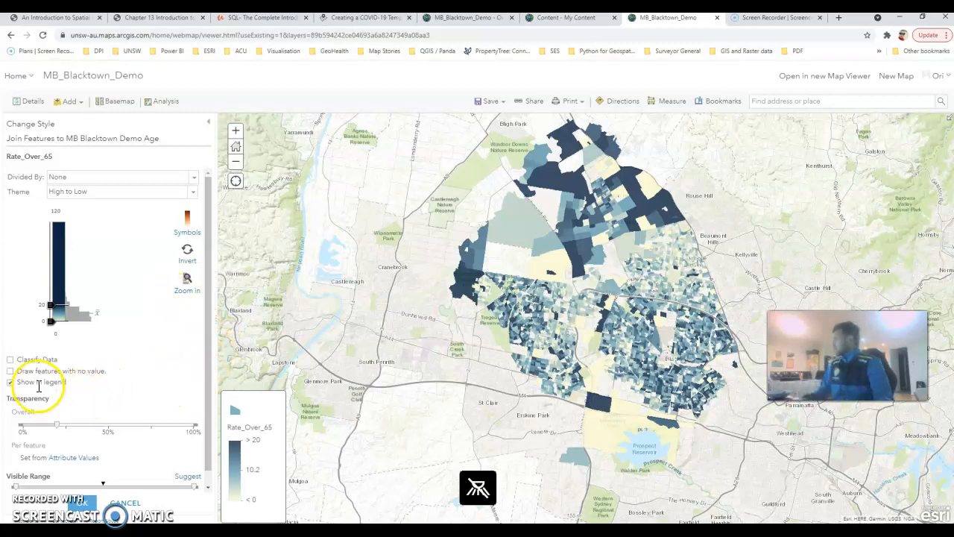
pyautogui.click(11, 359)
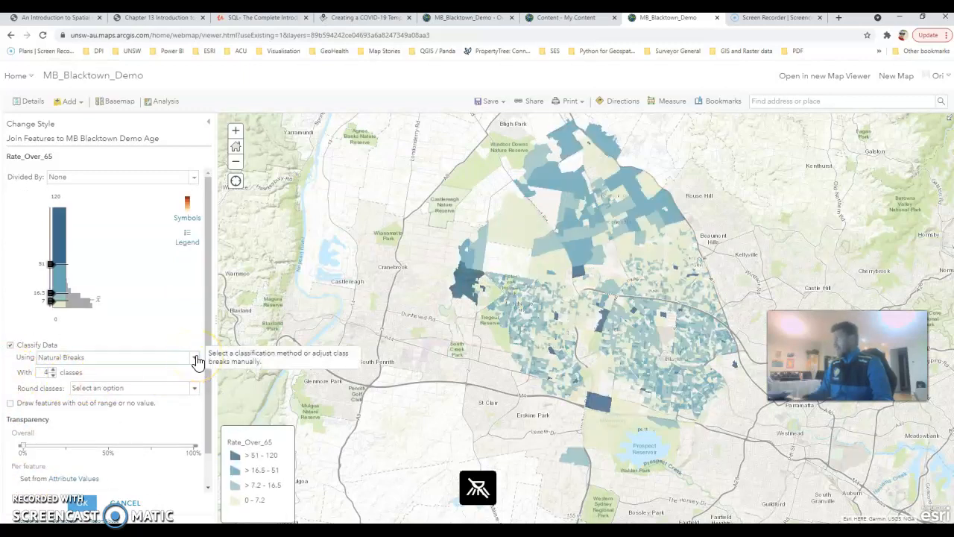
pyautogui.click(196, 360)
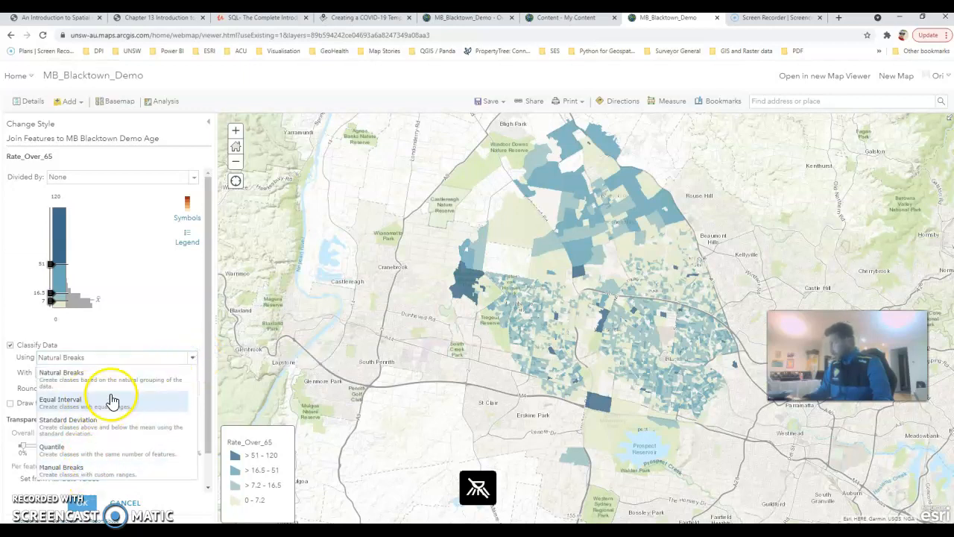
pyautogui.click(152, 326)
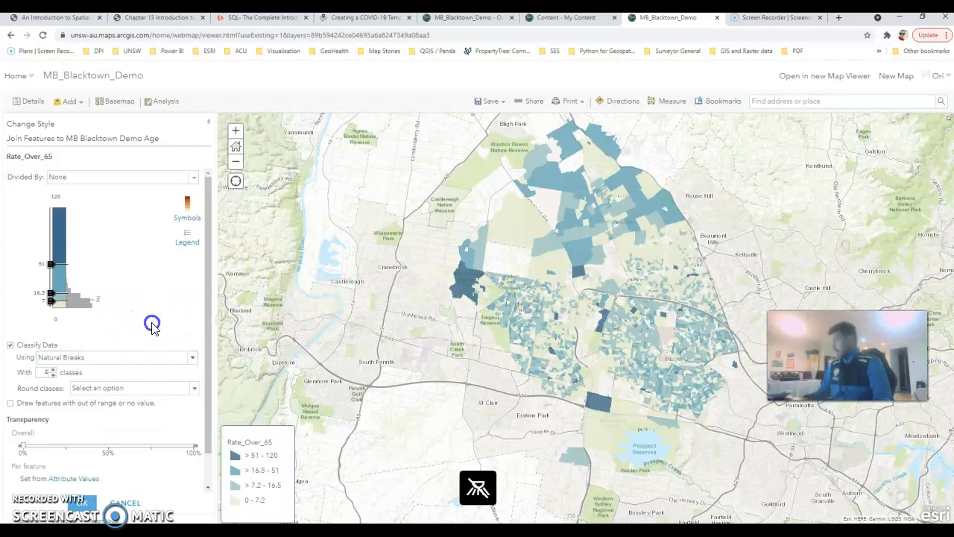
pyautogui.click(52, 370)
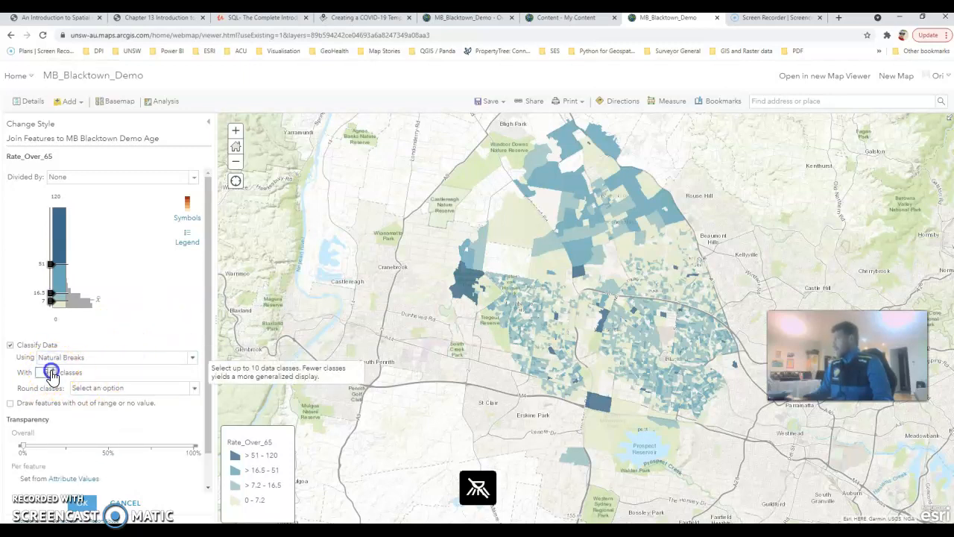
pyautogui.scroll(-1, 67, 440)
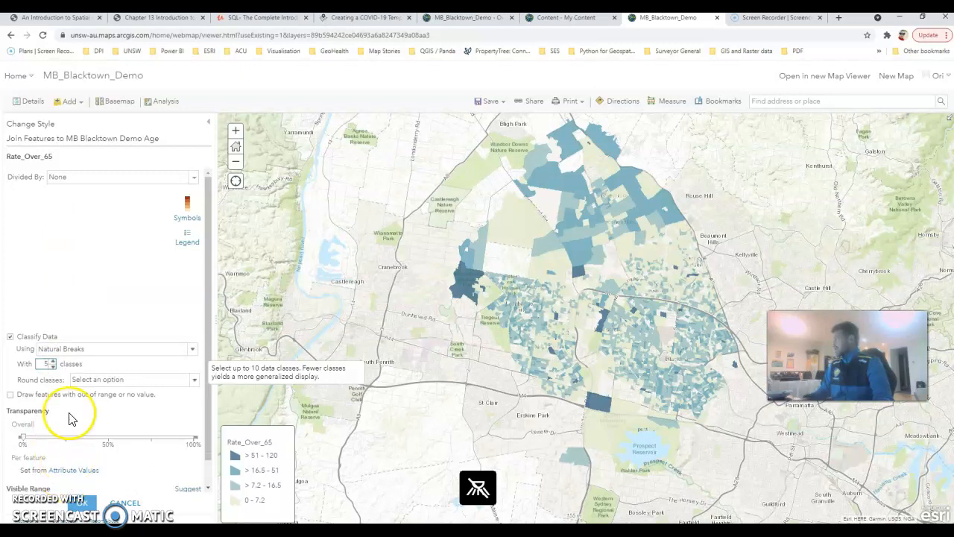
# Change the class fill to the purple-to-light-blue colour ramp and apply the style to the joined layer
pyautogui.click(187, 216)
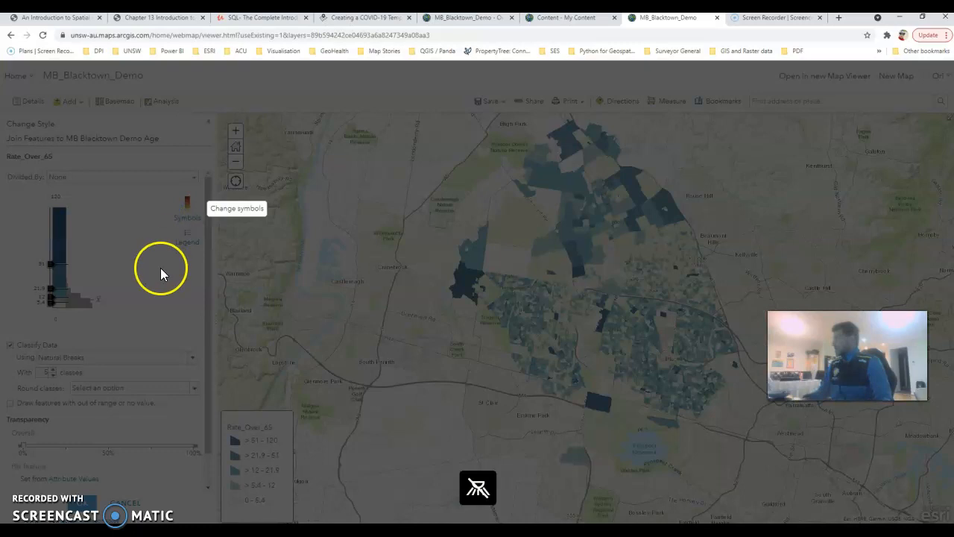
pyautogui.moveTo(353, 199)
pyautogui.mouseDown()
pyautogui.moveTo(348, 269)
pyautogui.moveTo(347, 216)
pyautogui.mouseUp()
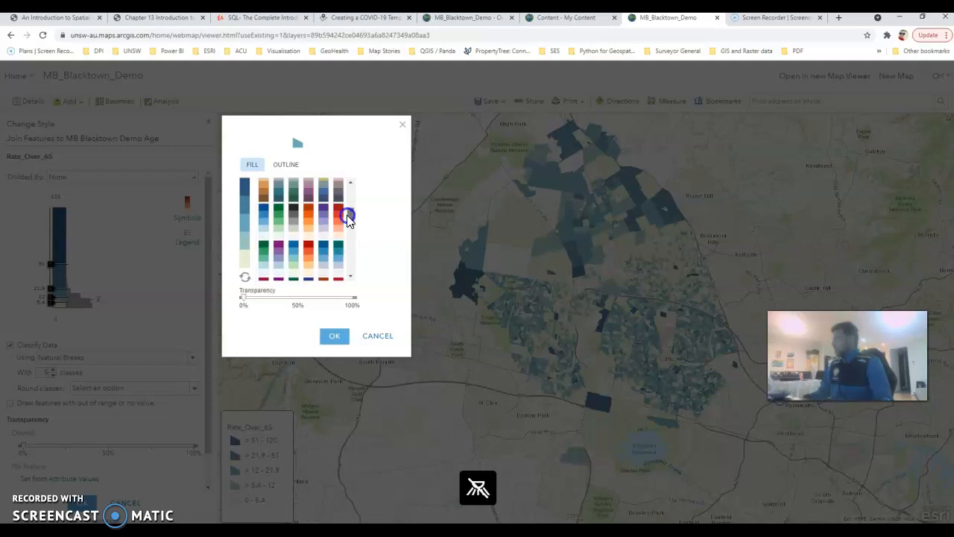
pyautogui.click(277, 252)
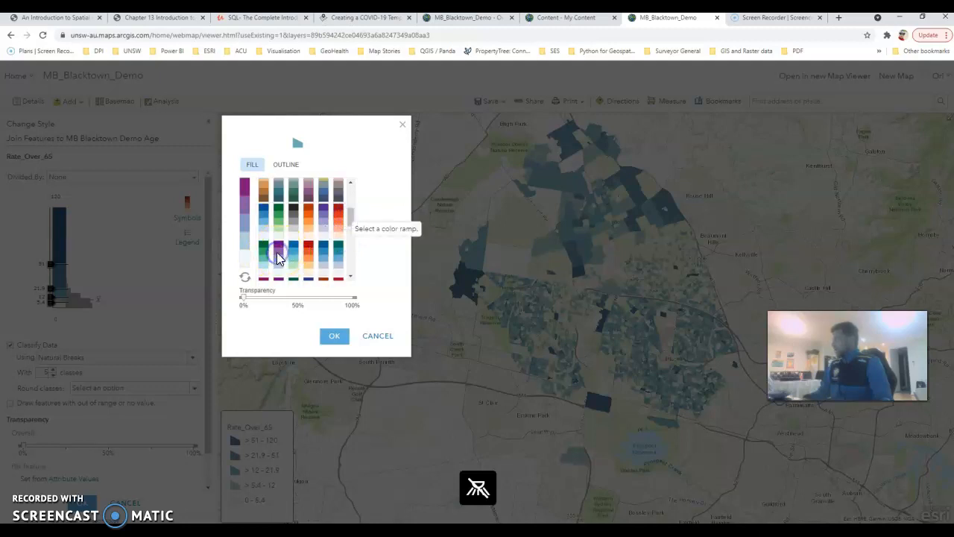
pyautogui.click(330, 340)
pyautogui.click(329, 340)
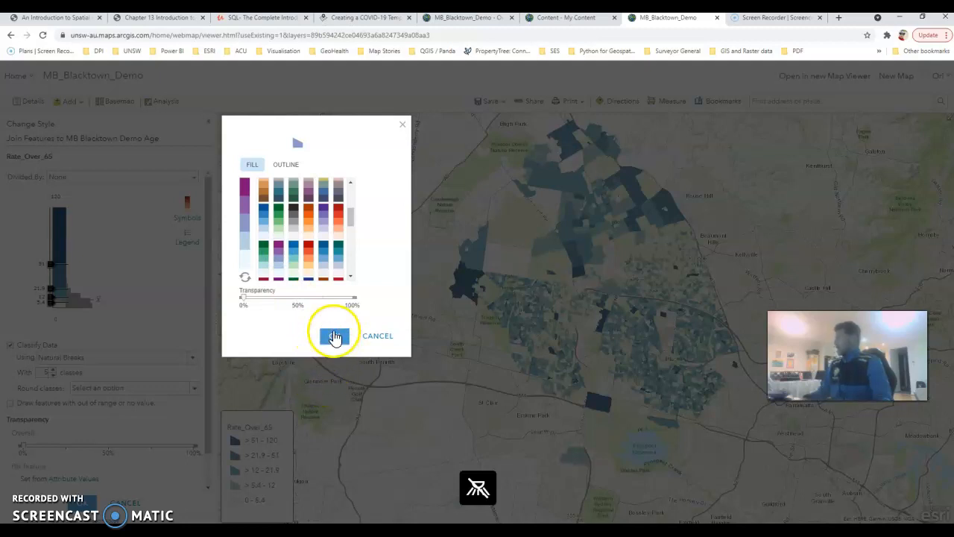
pyautogui.click(89, 504)
pyautogui.click(82, 503)
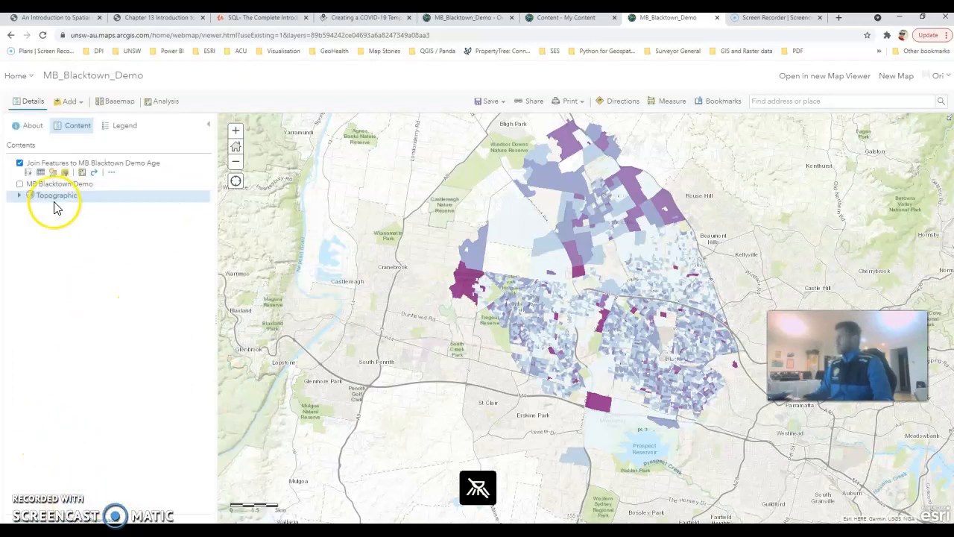
# Show the map legend and switch the basemap to Dark Gray Canvas
pyautogui.click(123, 127)
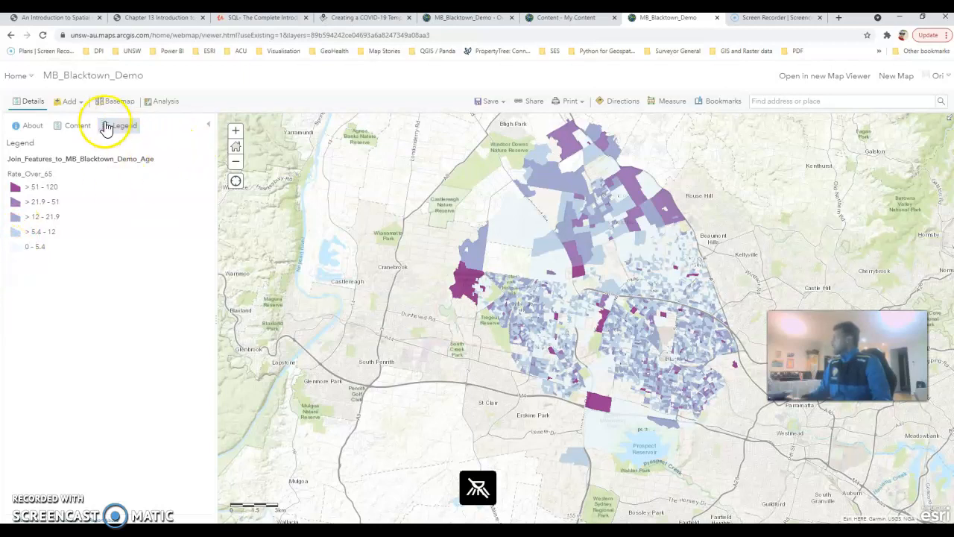
pyautogui.click(118, 104)
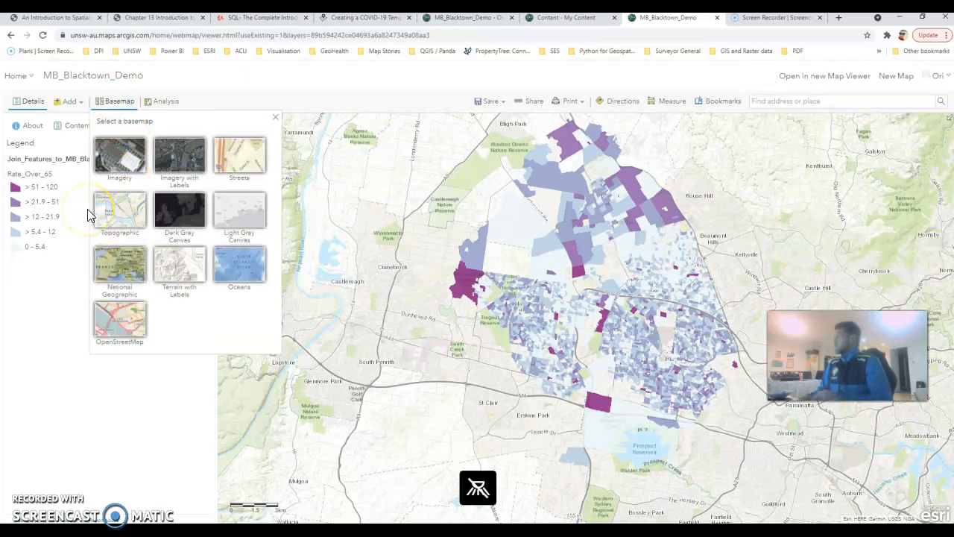
pyautogui.click(183, 220)
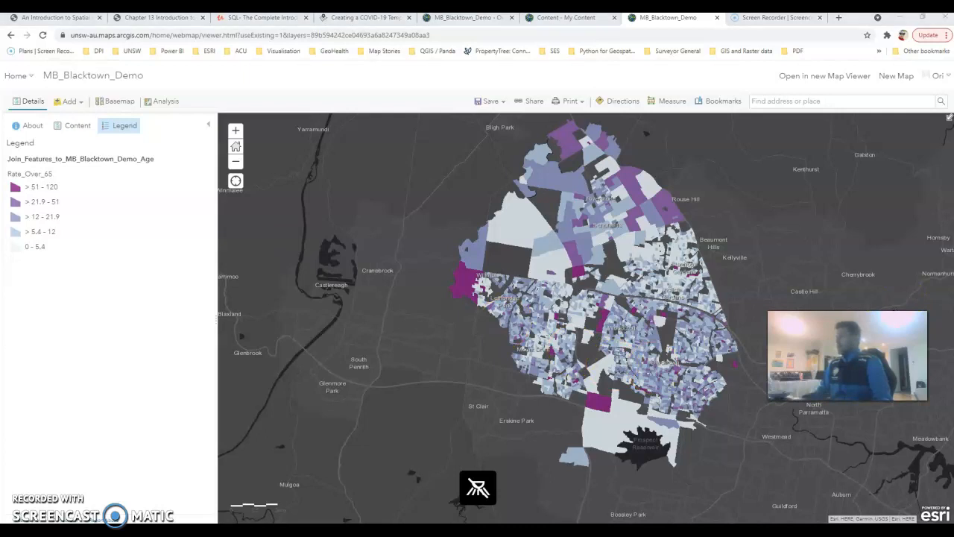
pyautogui.moveTo(848, 356); pyautogui.dragTo(856, 467)
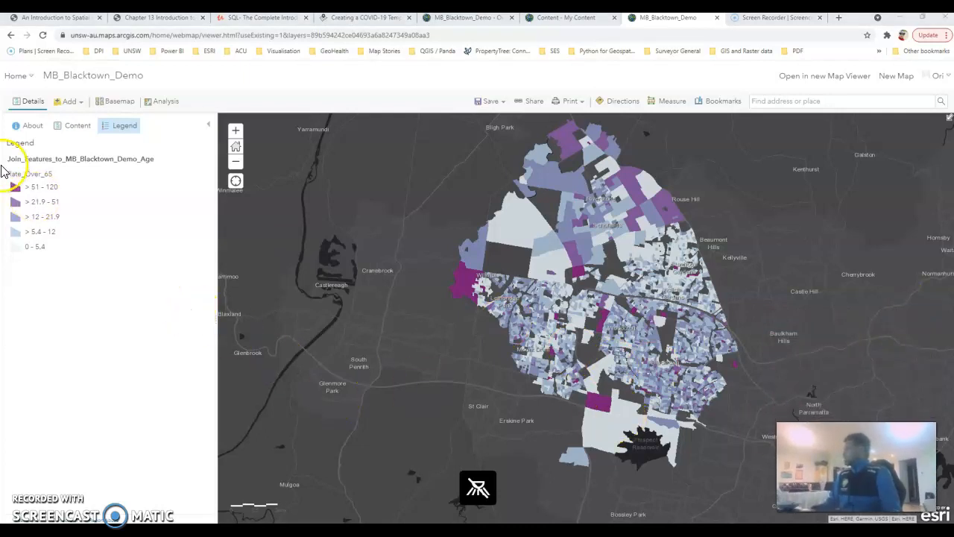
# Filter the joined layer to features where Rate_Over_65 is greater than 25, and show the legend
pyautogui.click(71, 129)
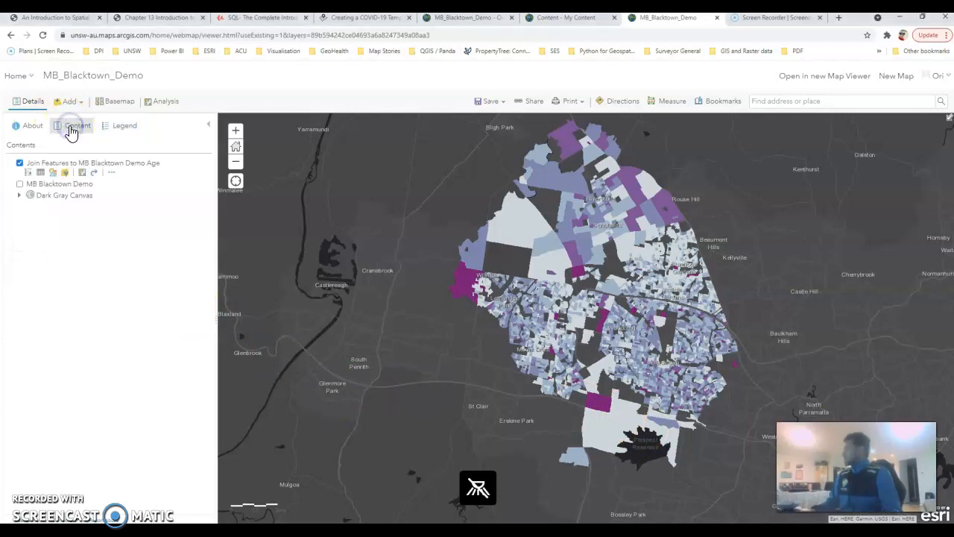
pyautogui.click(65, 174)
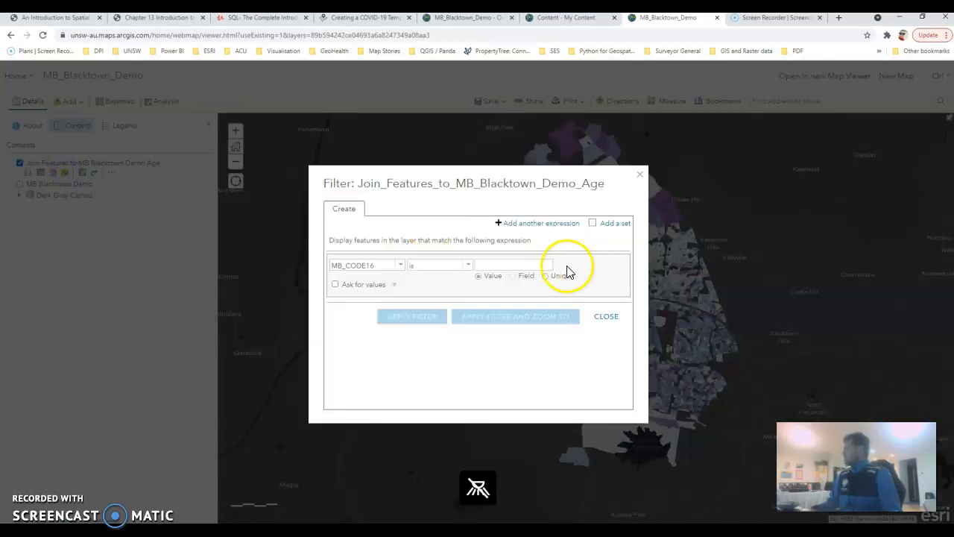
pyautogui.click(400, 268)
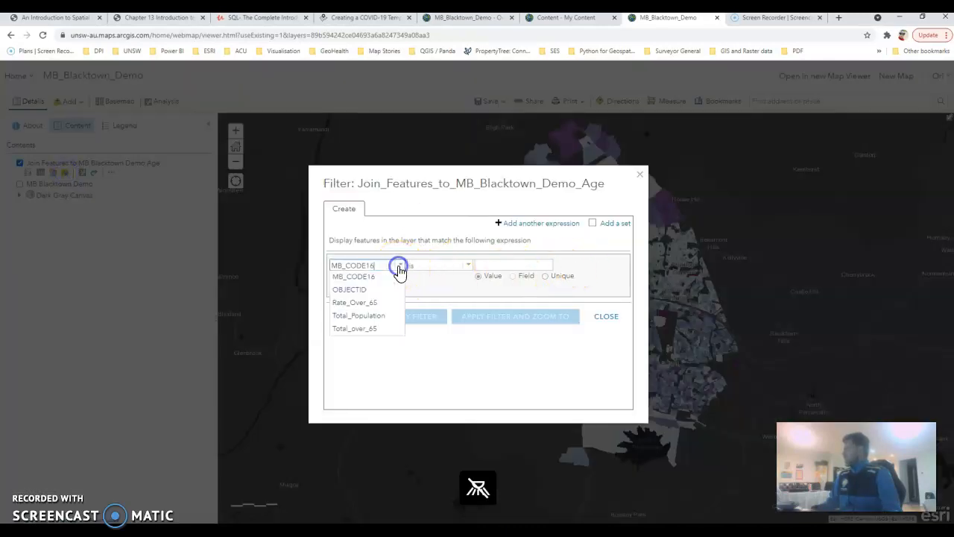
pyautogui.click(363, 306)
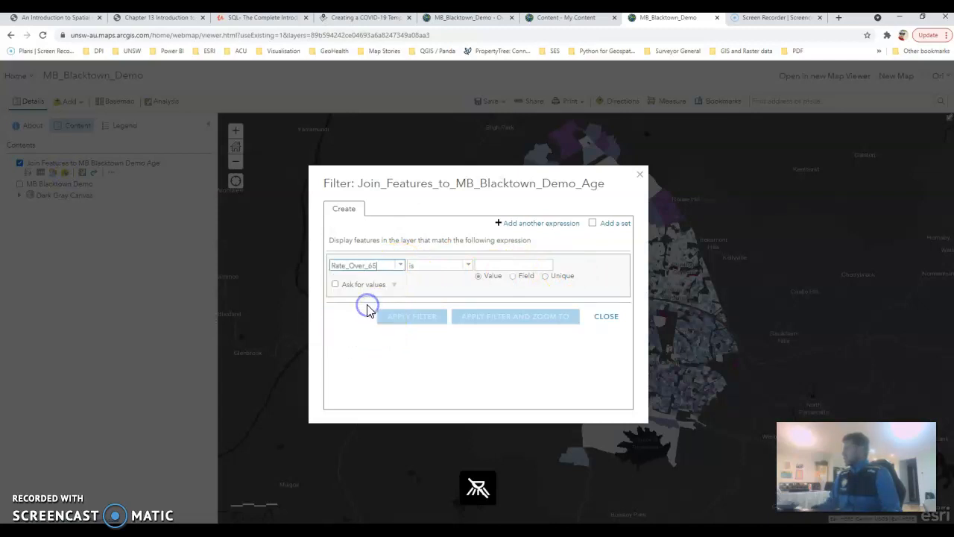
pyautogui.click(467, 267)
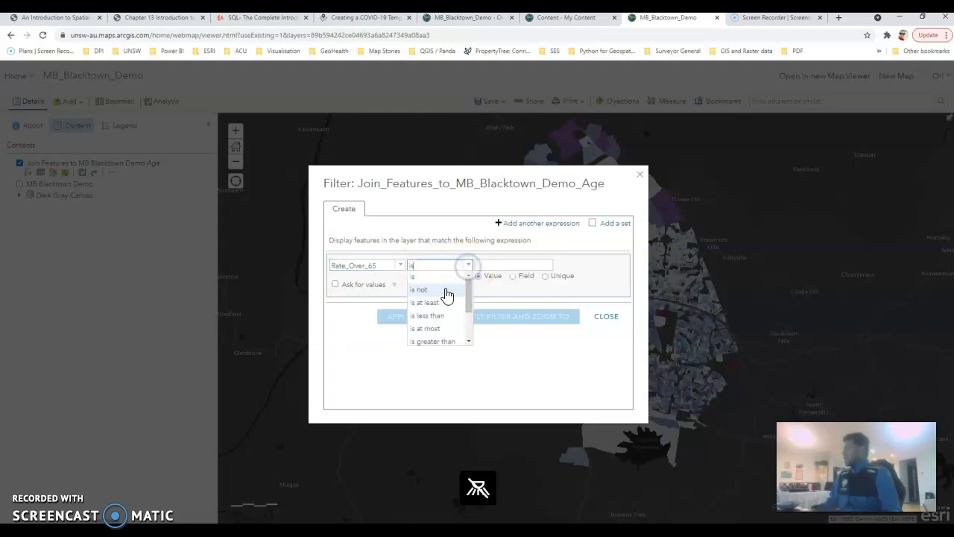
pyautogui.click(441, 347)
pyautogui.click(502, 264)
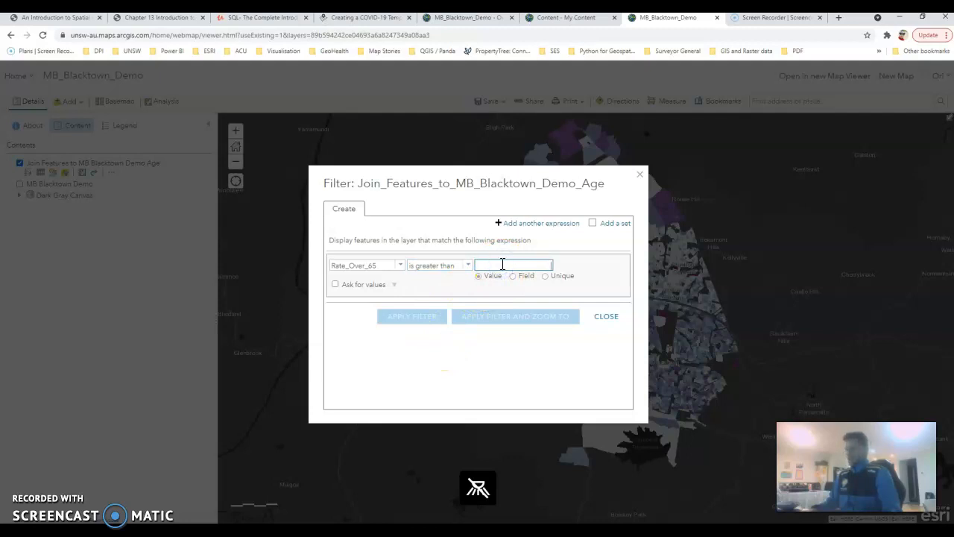
pyautogui.click(435, 321)
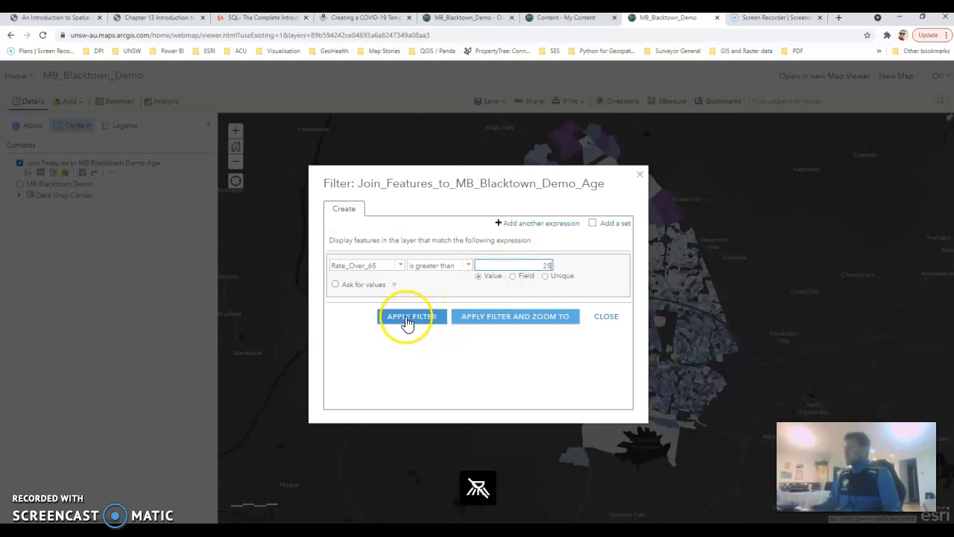
pyautogui.click(405, 321)
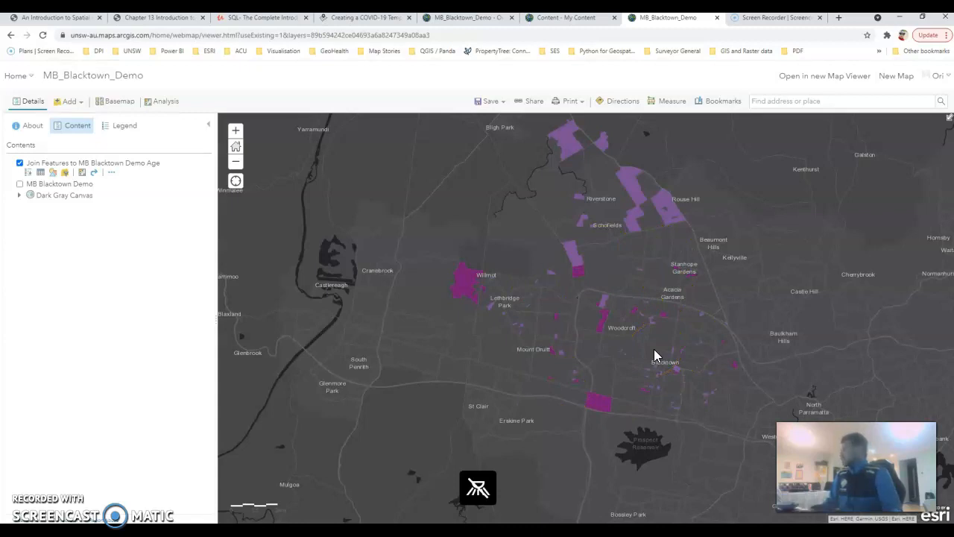
pyautogui.click(118, 128)
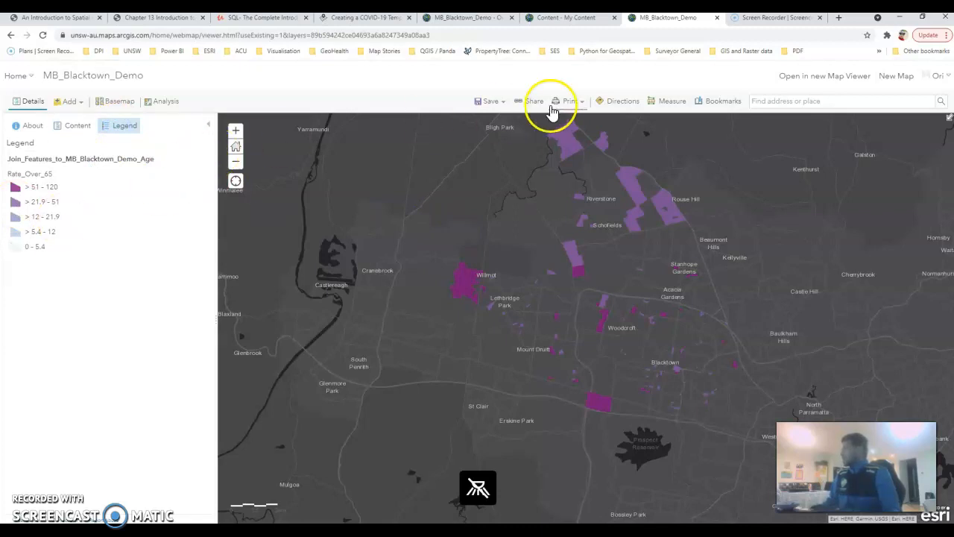
# Start saving the map as a new copy titled "Over 65 map in Blacktown" with the tag Age
pyautogui.click(500, 104)
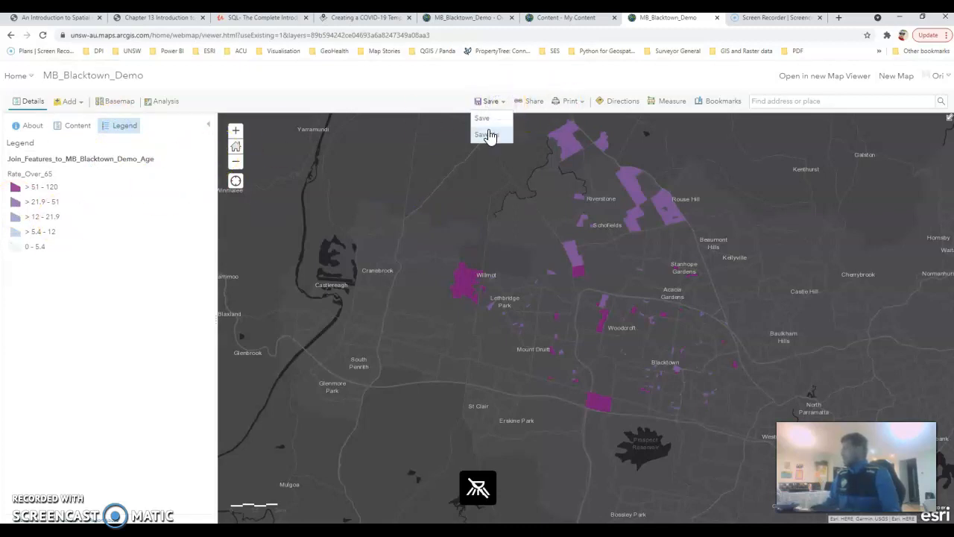
pyautogui.click(486, 134)
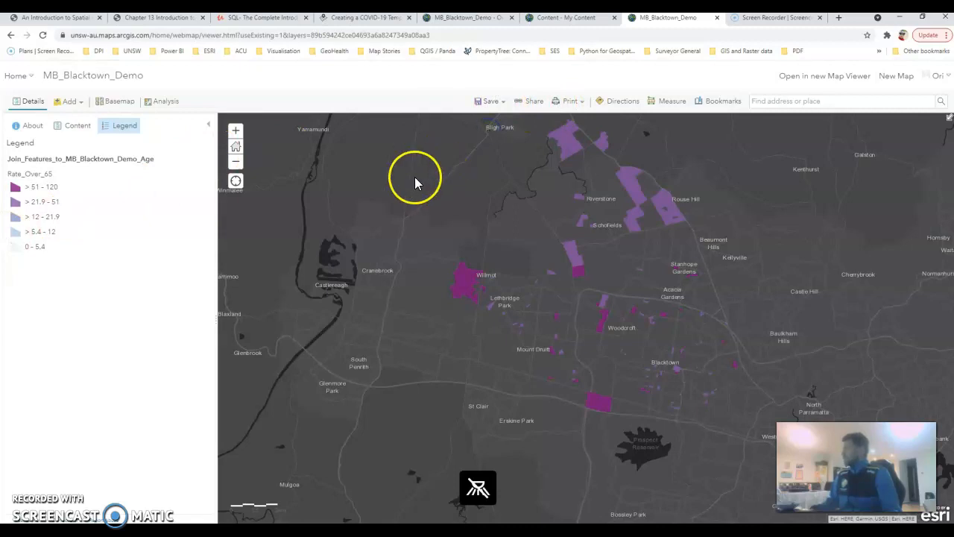
pyautogui.click(446, 273)
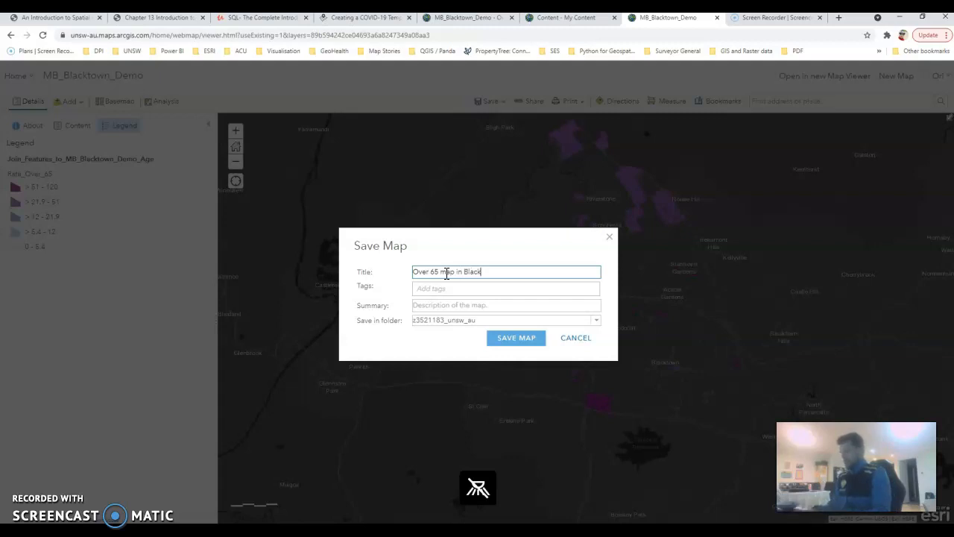
pyautogui.click(450, 289)
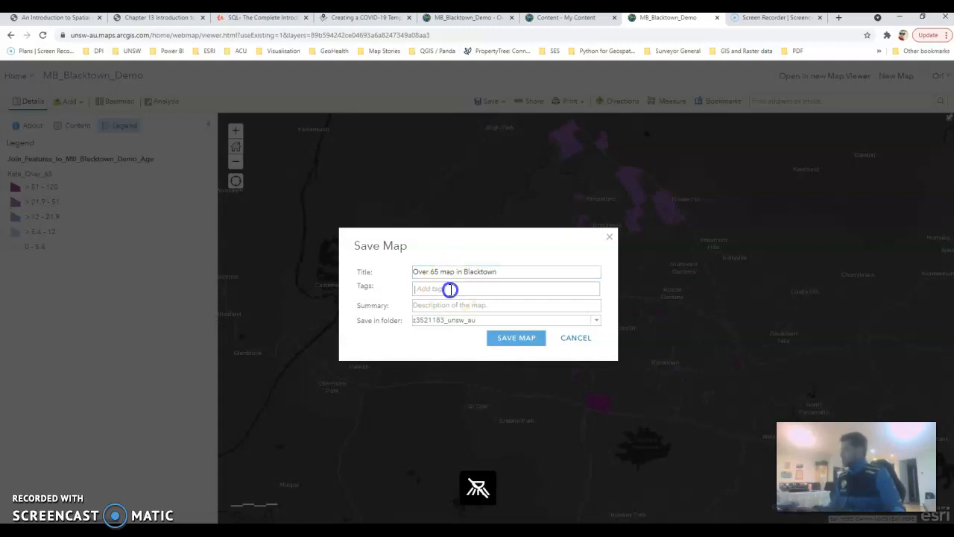
pyautogui.write('Age')
pyautogui.click(408, 288)
# Enter the map summary "This maps shows the Over 65 map in Blacktown", reusing the copied title text
pyautogui.click(440, 311)
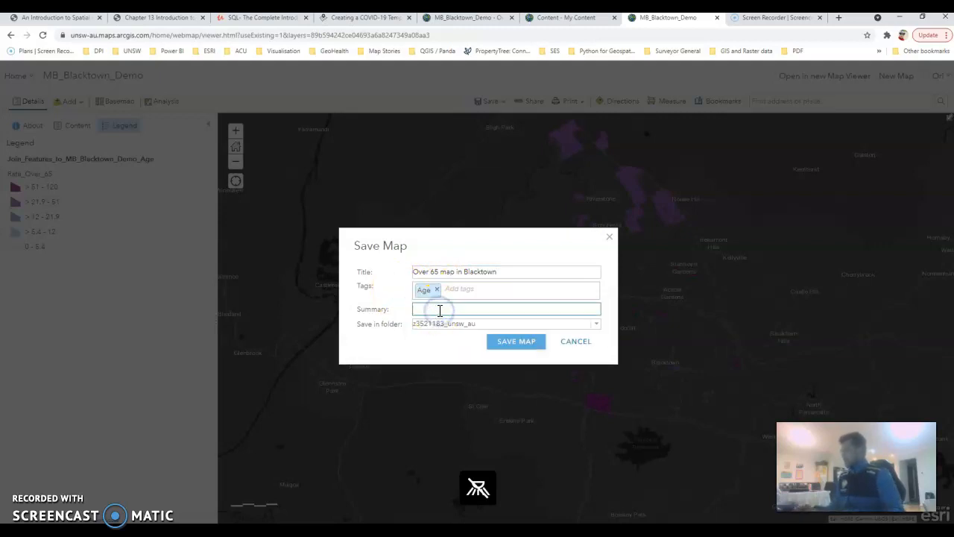
pyautogui.moveTo(498, 272); pyautogui.dragTo(394, 280)
pyautogui.hotkey('ctrl', 'c')
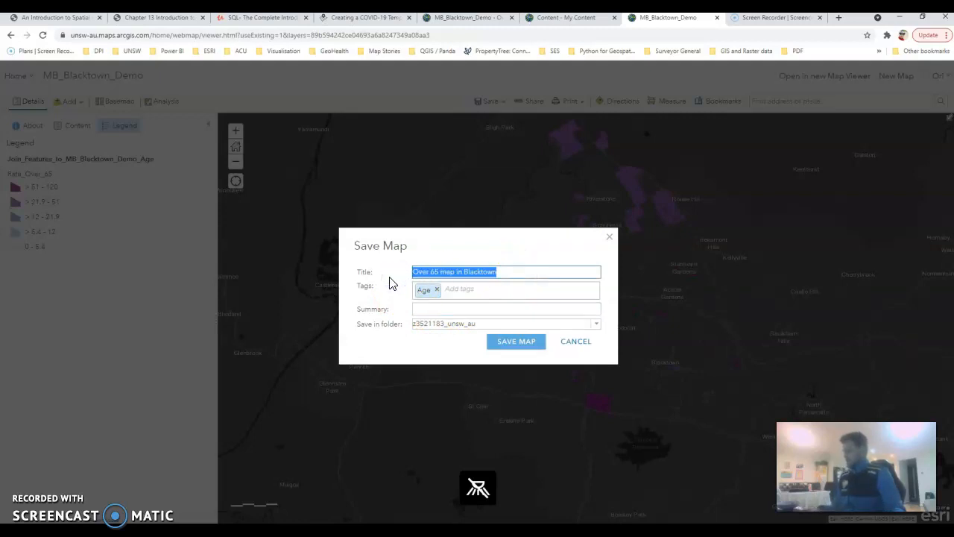
pyautogui.click(422, 308)
pyautogui.write('This maps shows the')
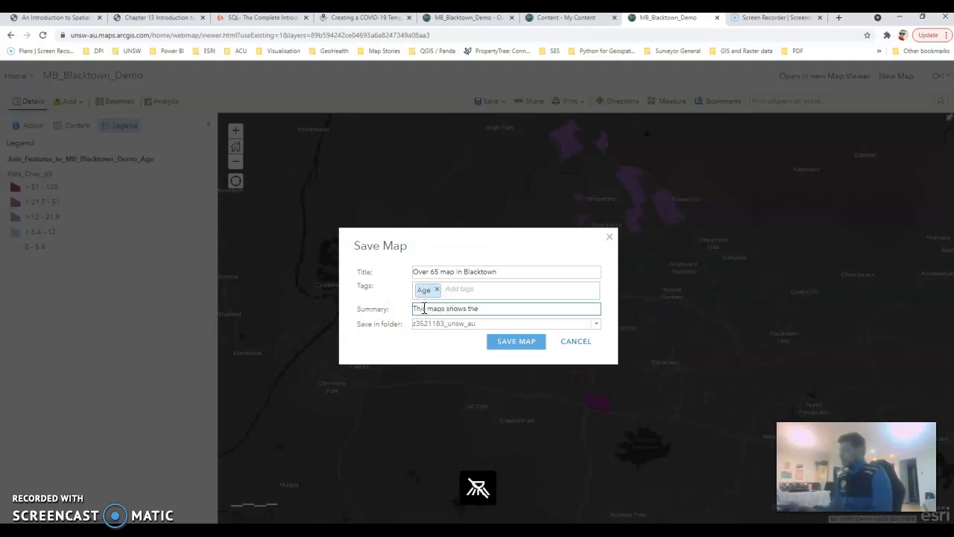
pyautogui.hotkey('ctrl', 'v')
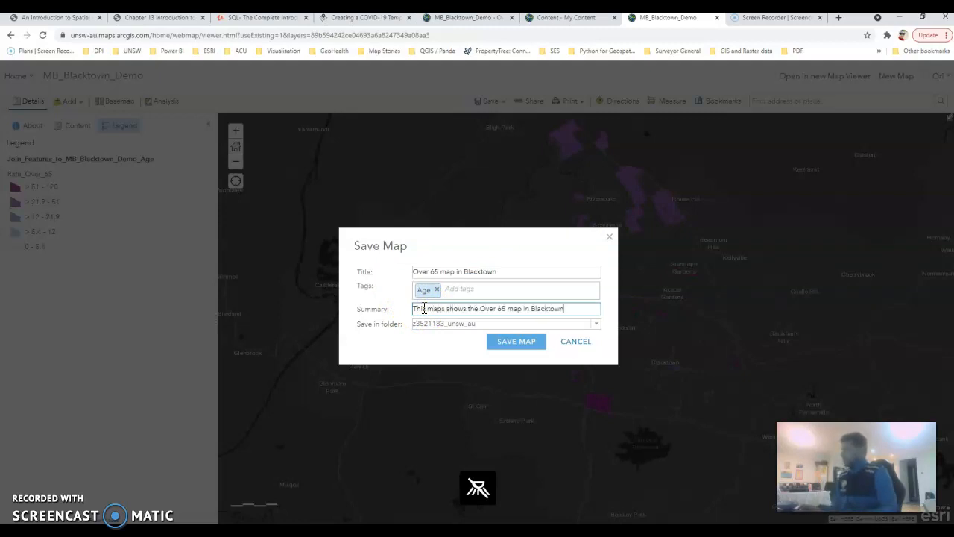
# Reword the summary to "This maps shows the over 65 rate clusters in Blacktown" and save the map
pyautogui.click(485, 309)
pyautogui.press('BackSpace')
pyautogui.write('o')
pyautogui.click(535, 302)
pyautogui.click(505, 307)
pyautogui.write('are')
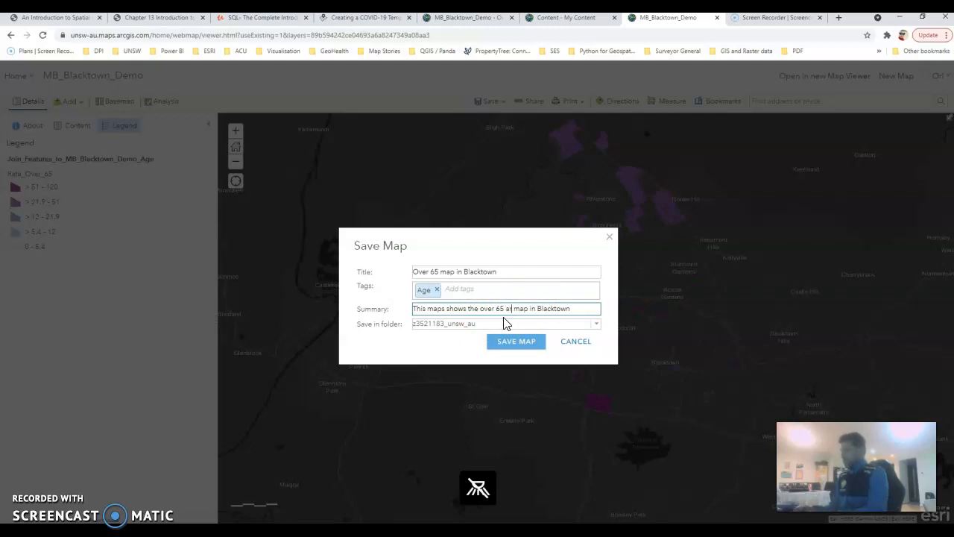
pyautogui.press('BackSpace')
pyautogui.press('BackSpace')
pyautogui.press('BackSpace')
pyautogui.write('rate')
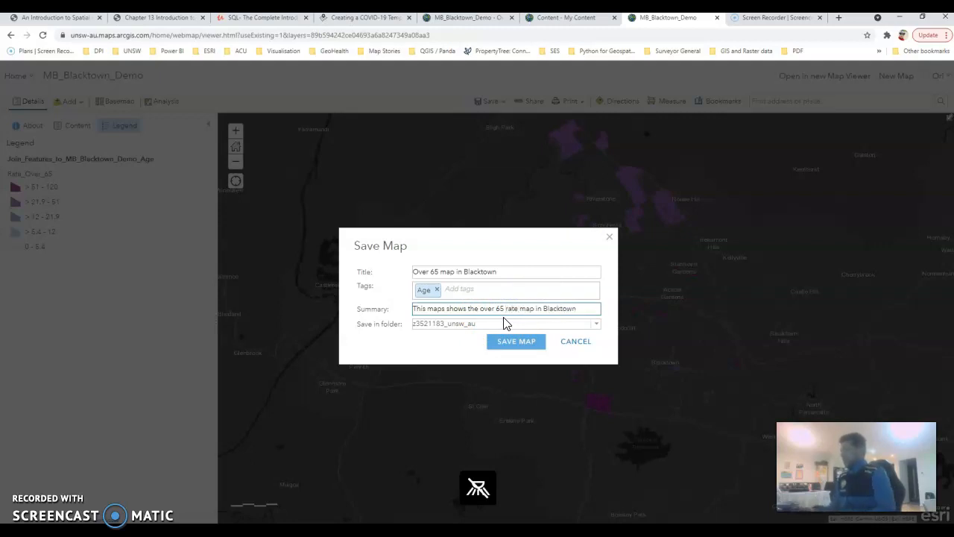
pyautogui.press('BackSpace')
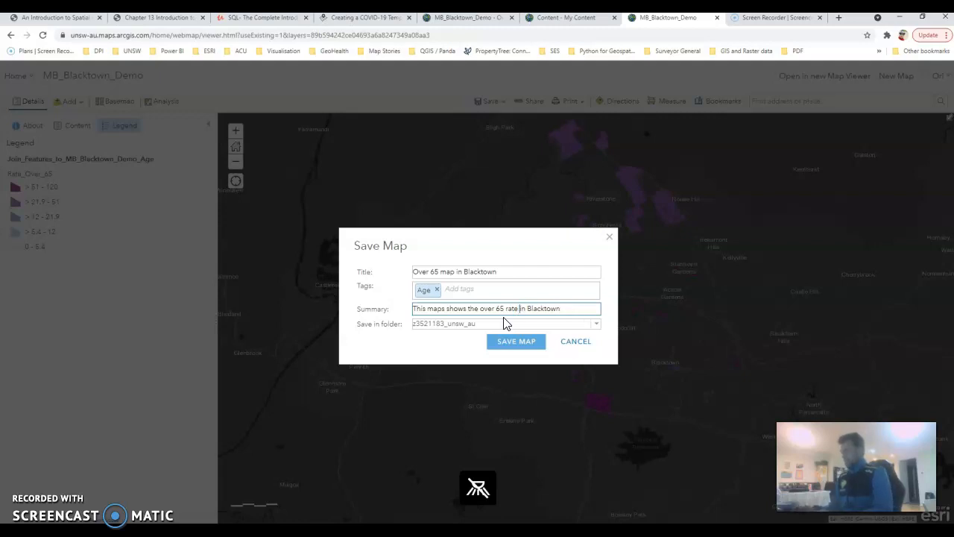
pyautogui.write('clusters')
pyautogui.click(522, 340)
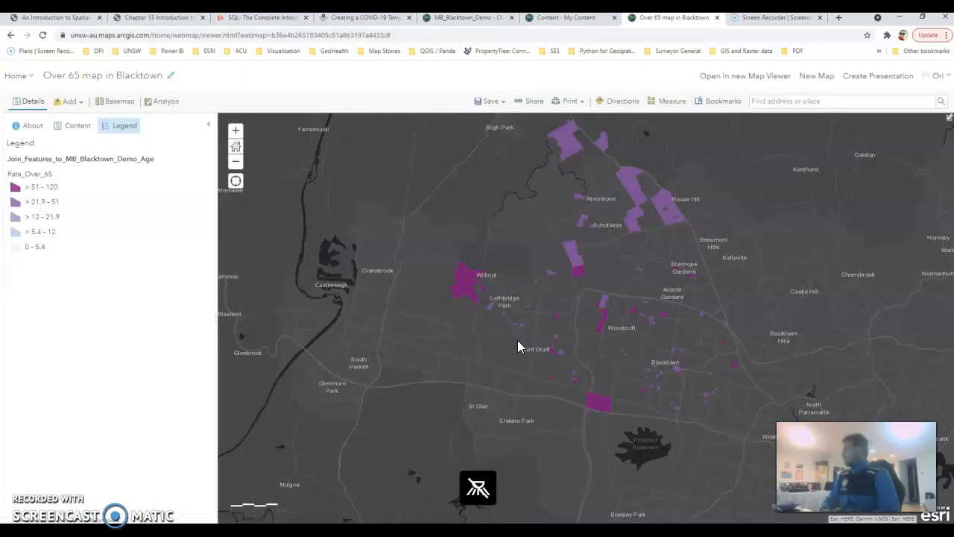
pyautogui.click(507, 322)
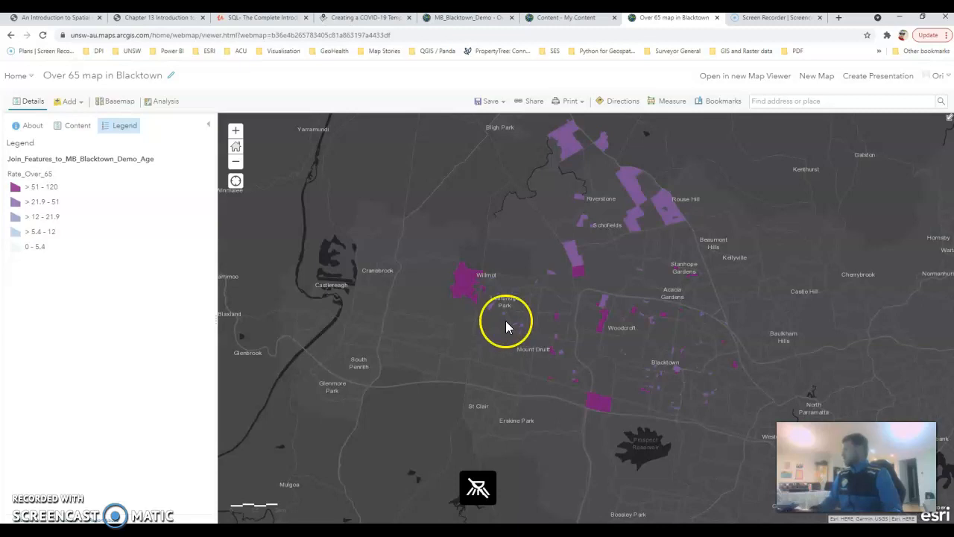
# Share the saved map with Everyone (public) and update the sharing of its layers to match
pyautogui.click(531, 101)
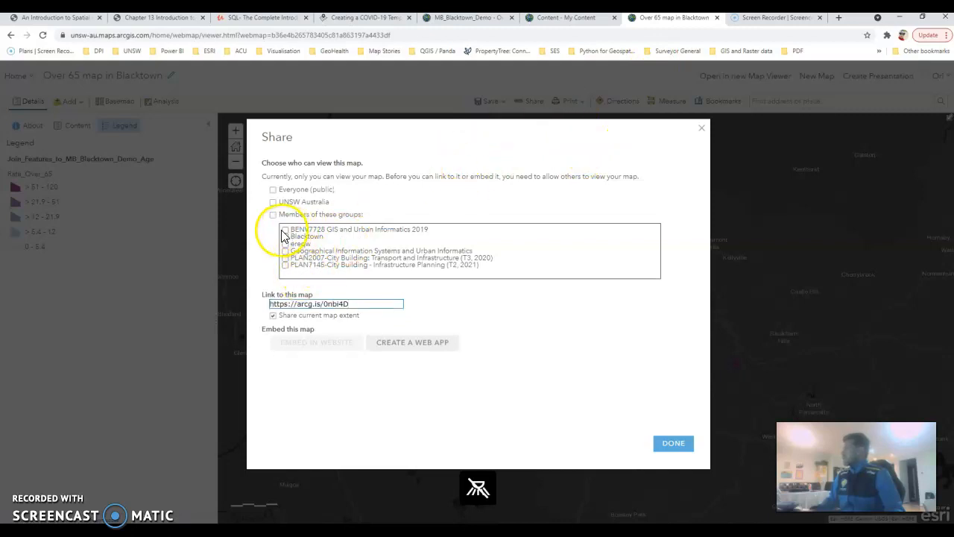
pyautogui.click(273, 190)
pyautogui.click(550, 340)
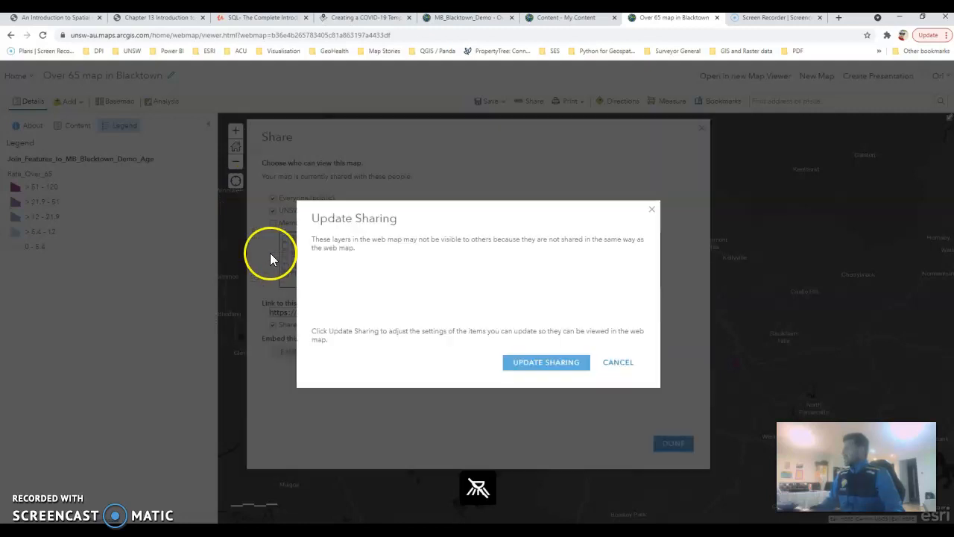
pyautogui.click(524, 364)
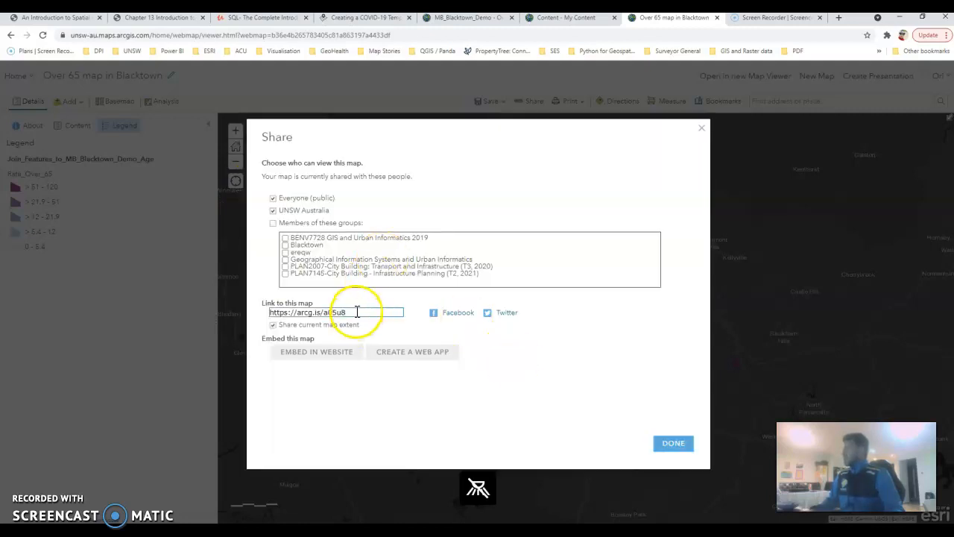
# Copy the short link to the shared map and finish the sharing settings
pyautogui.moveTo(349, 314); pyautogui.dragTo(282, 317)
pyautogui.rightClick(297, 317)
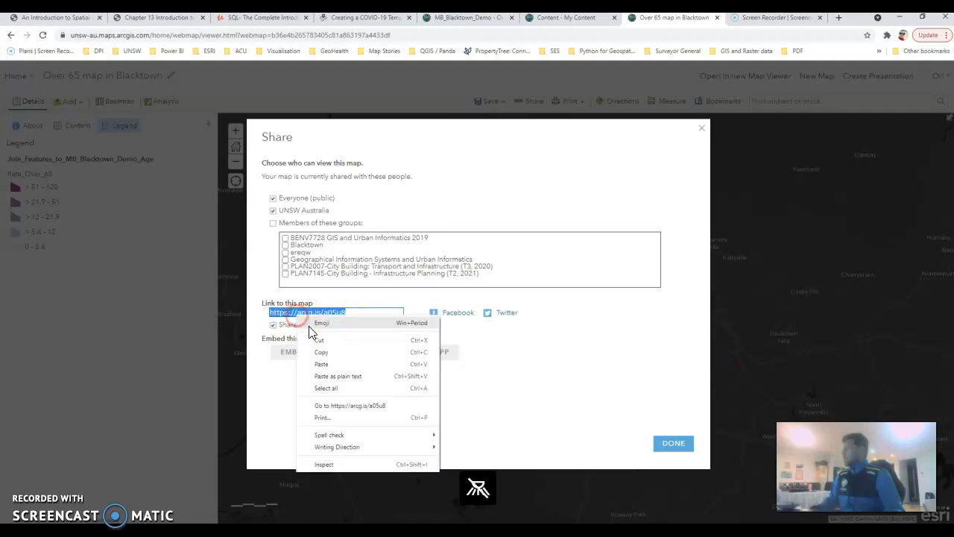
pyautogui.click(332, 352)
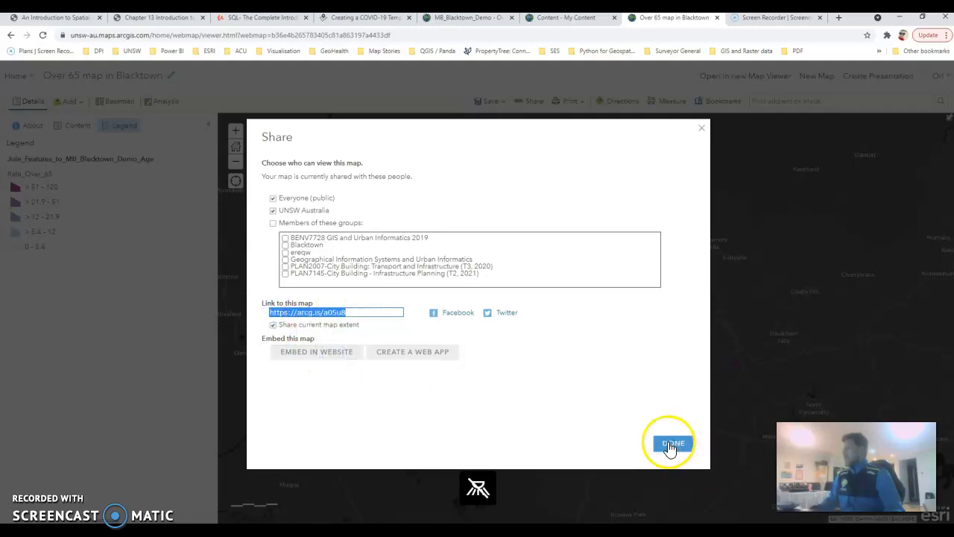
pyautogui.click(679, 446)
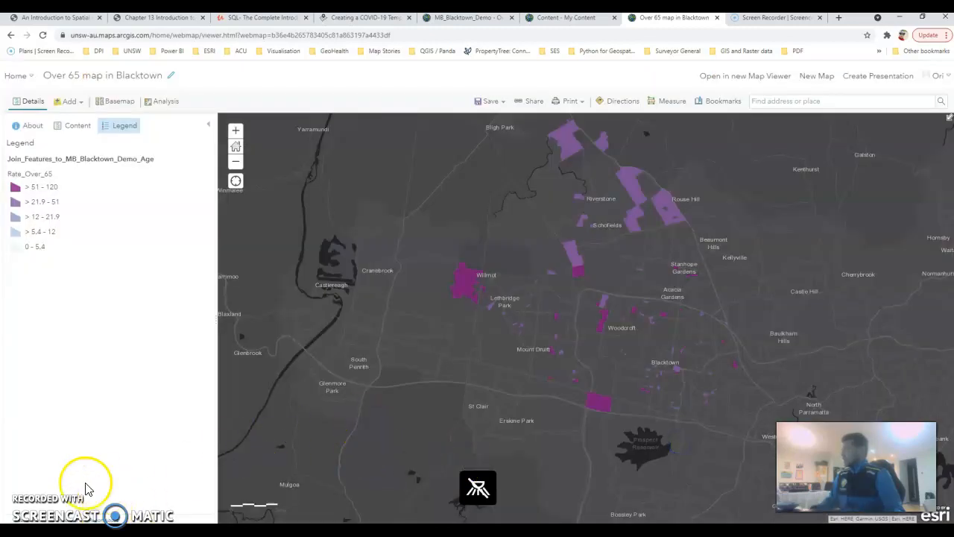